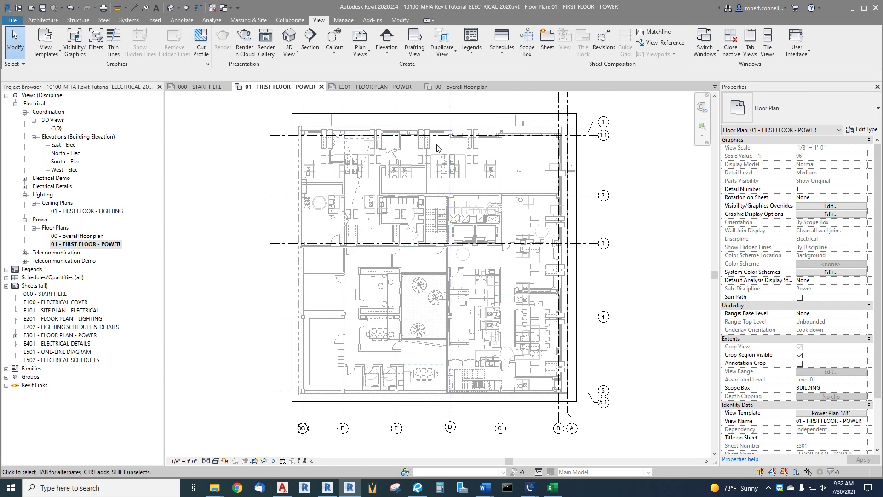
# Zoom in and out across the 01 - FIRST FLOOR - POWER plan to inspect it.
pyautogui.scroll(5, 437, 148)
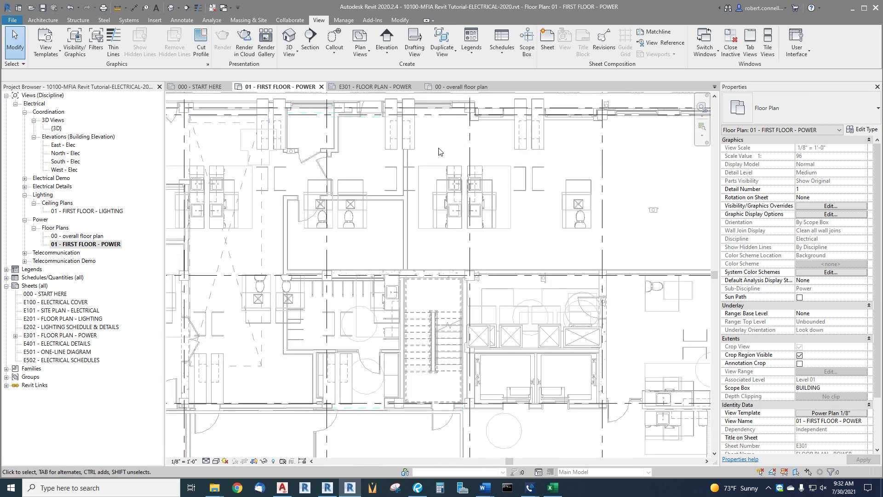
pyautogui.scroll(2, 439, 152)
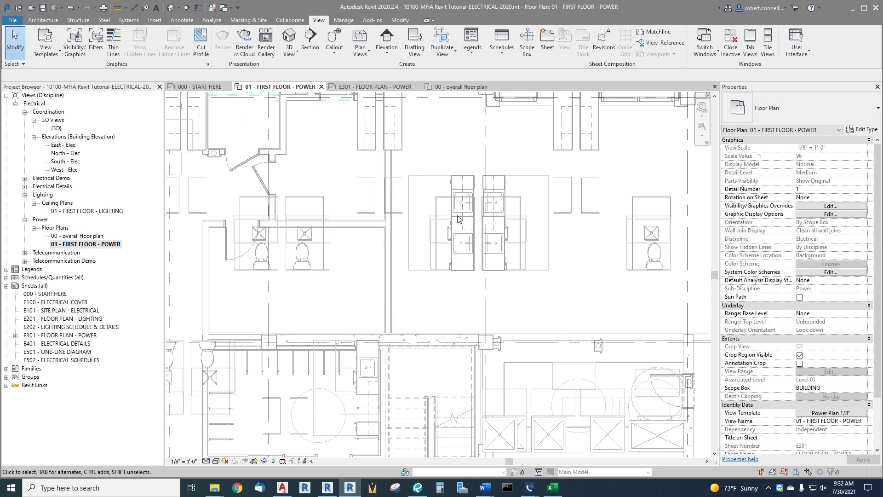
pyautogui.scroll(-1, 445, 230)
pyautogui.scroll(-3, 445, 229)
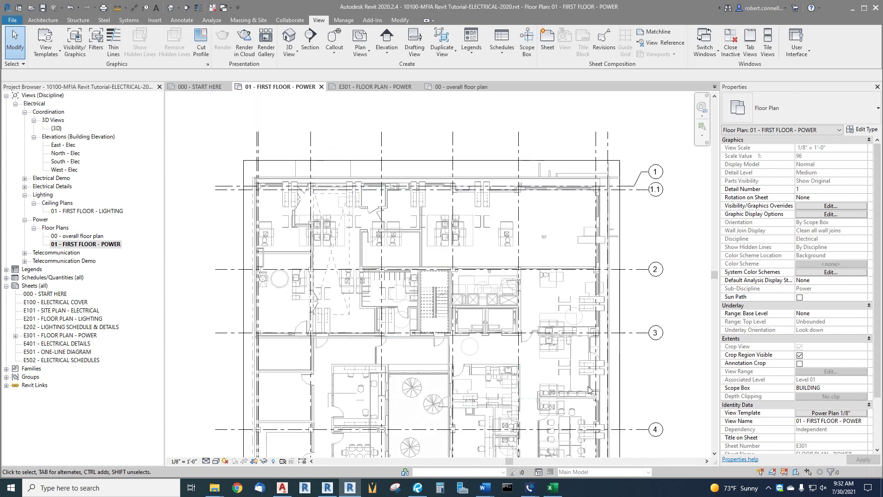
pyautogui.scroll(2, 593, 348)
pyautogui.scroll(2, 519, 228)
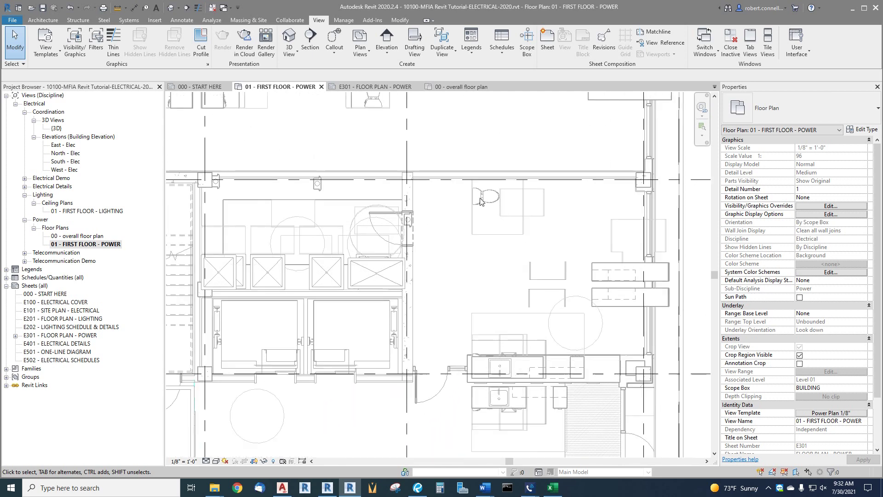
pyautogui.scroll(-2, 484, 215)
pyautogui.scroll(2, 466, 312)
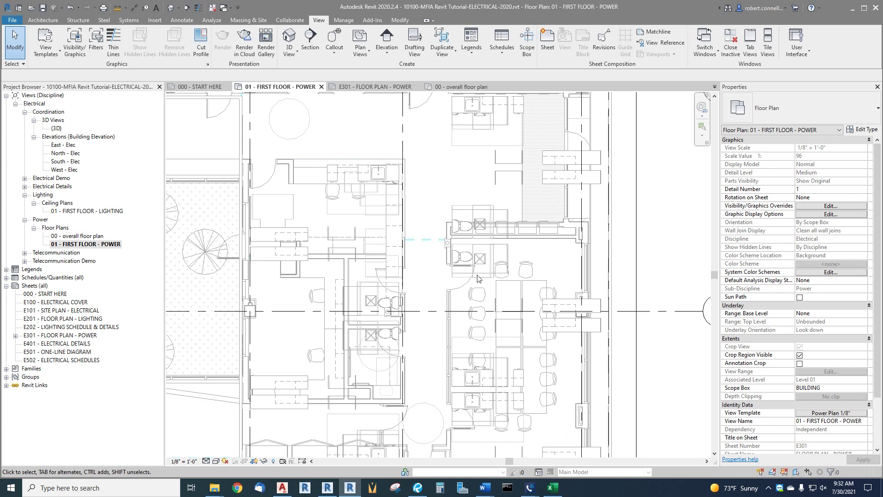
pyautogui.scroll(-2, 464, 266)
pyautogui.scroll(2, 469, 337)
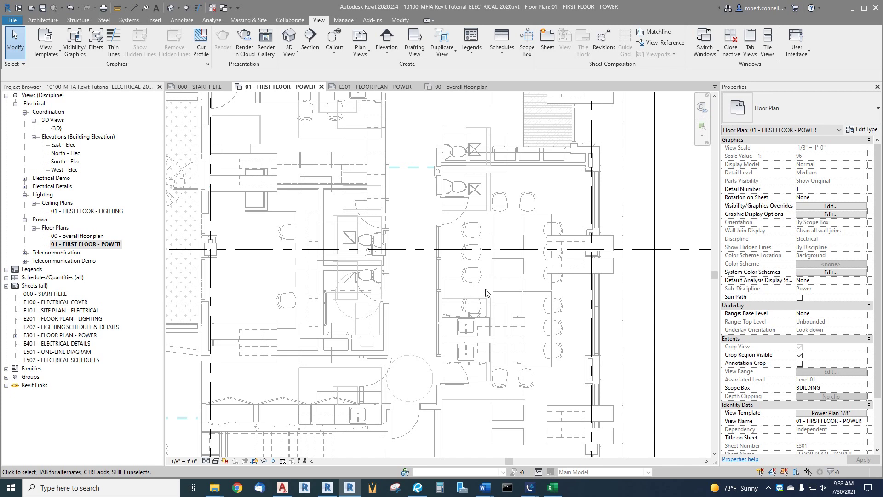
pyautogui.scroll(-1, 503, 287)
pyautogui.scroll(-2, 503, 287)
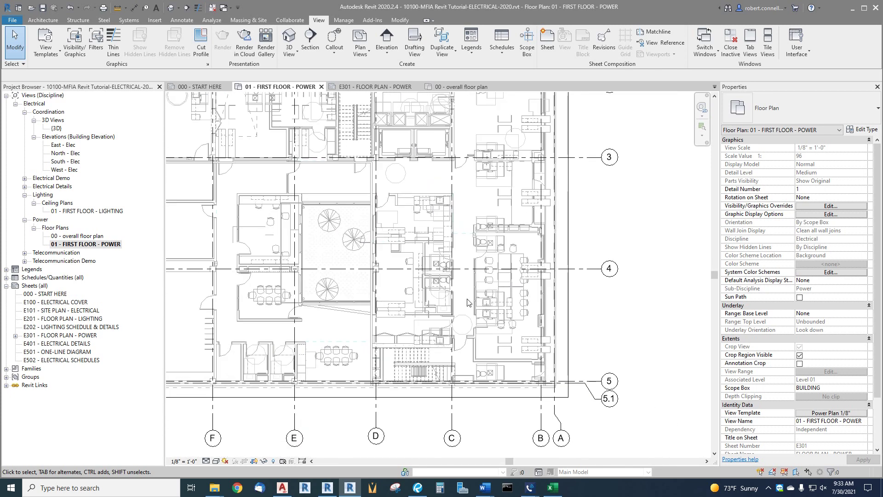
pyautogui.scroll(1, 465, 302)
pyautogui.scroll(1, 465, 302)
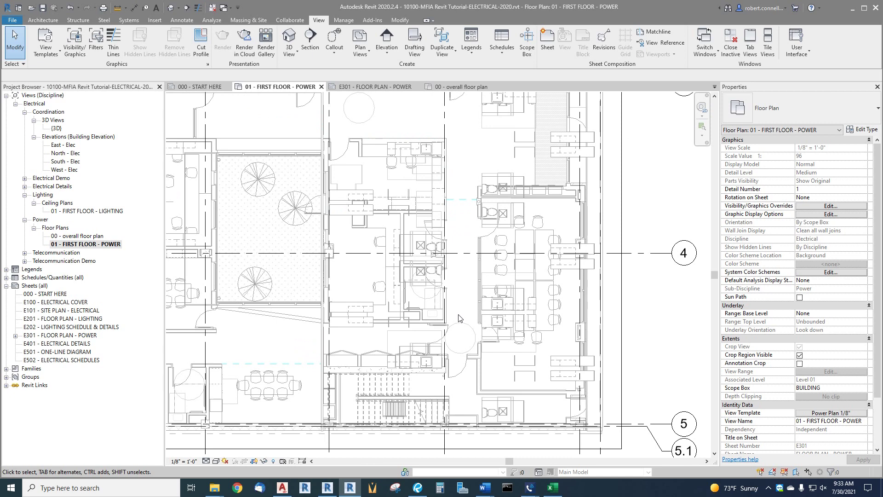
pyautogui.scroll(-2, 458, 317)
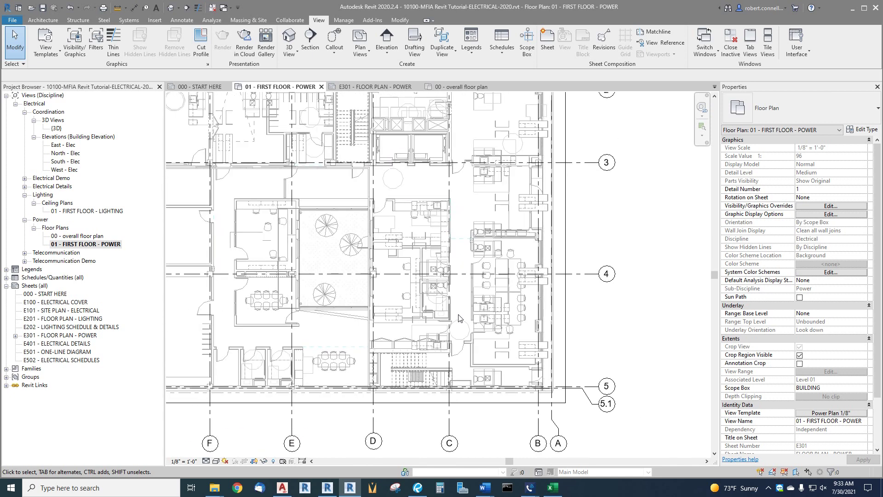
pyautogui.scroll(-2, 459, 318)
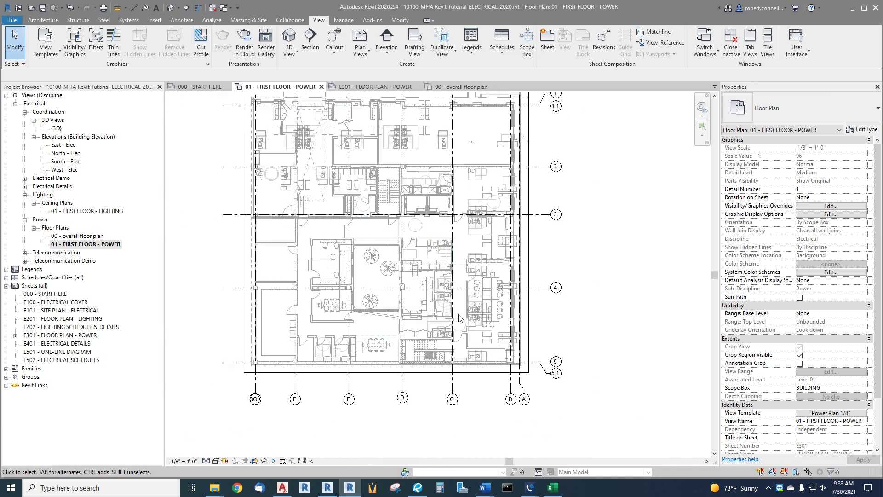
pyautogui.scroll(3, 478, 326)
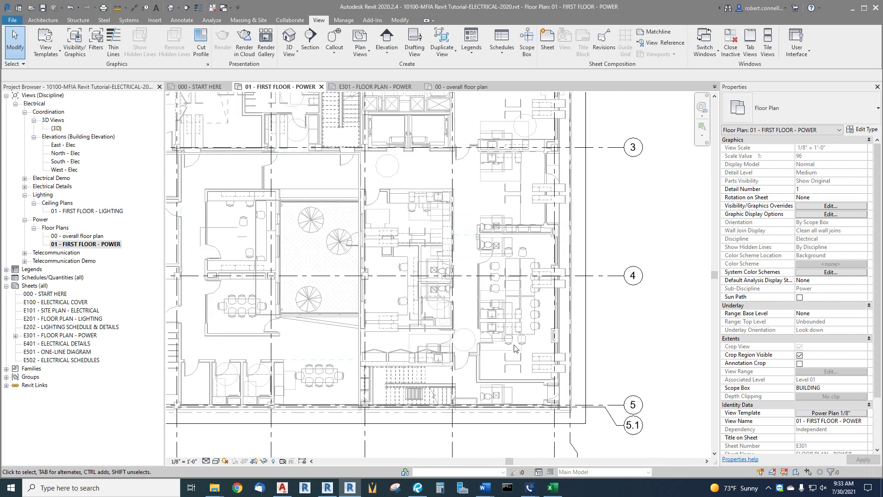
# Open the Power Plan 1/8" template's View Range settings and its online view range help.
pyautogui.click(809, 413)
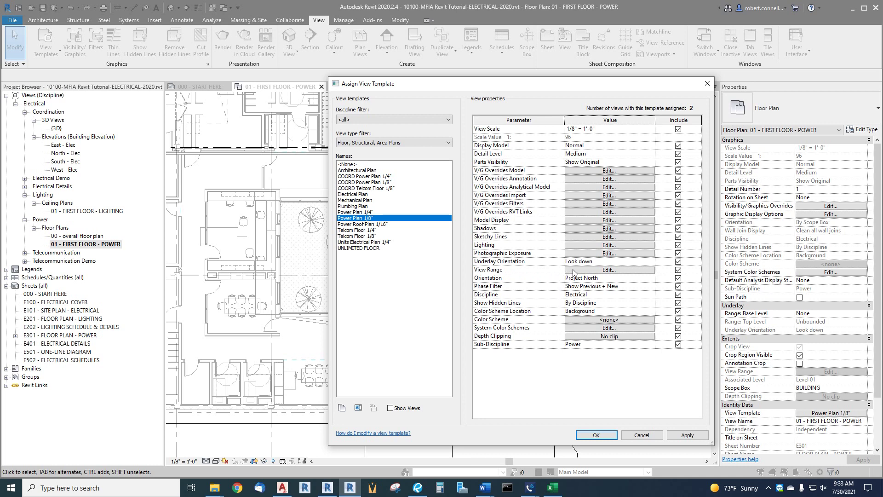
pyautogui.click(573, 271)
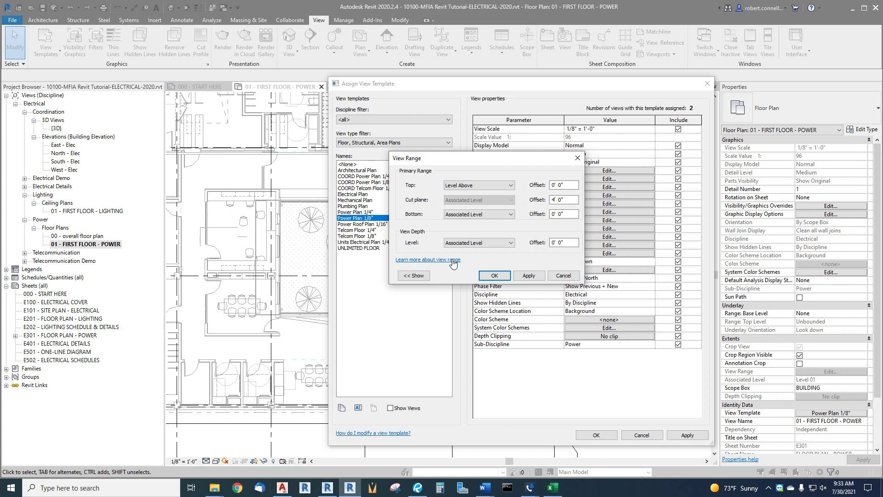
pyautogui.click(427, 260)
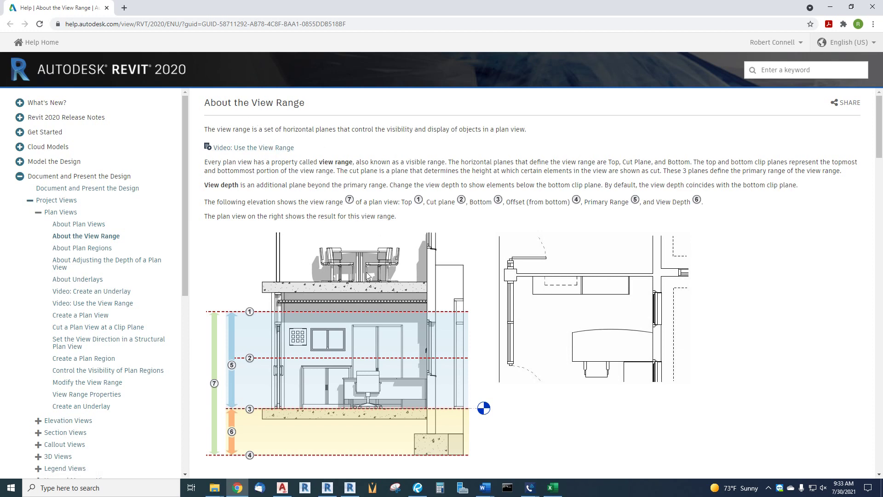
# Scroll through the About the View Range article and its elevation diagram.
pyautogui.scroll(-4, 354, 272)
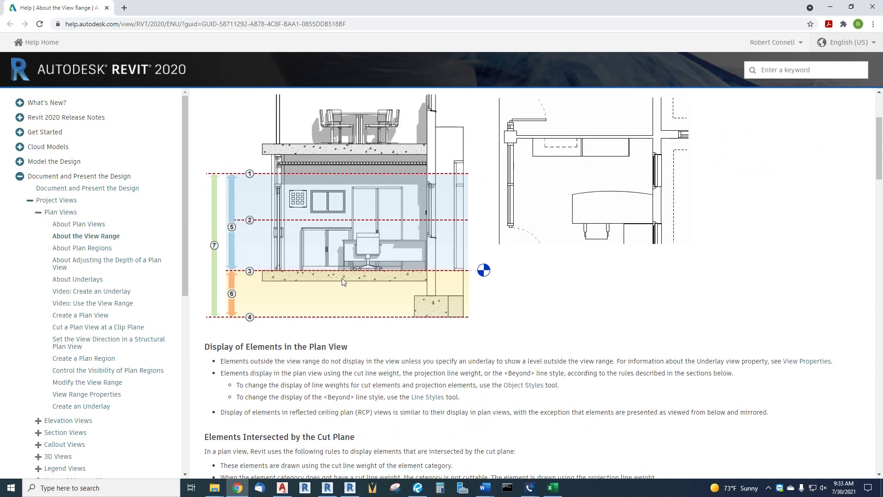
pyautogui.scroll(4, 340, 270)
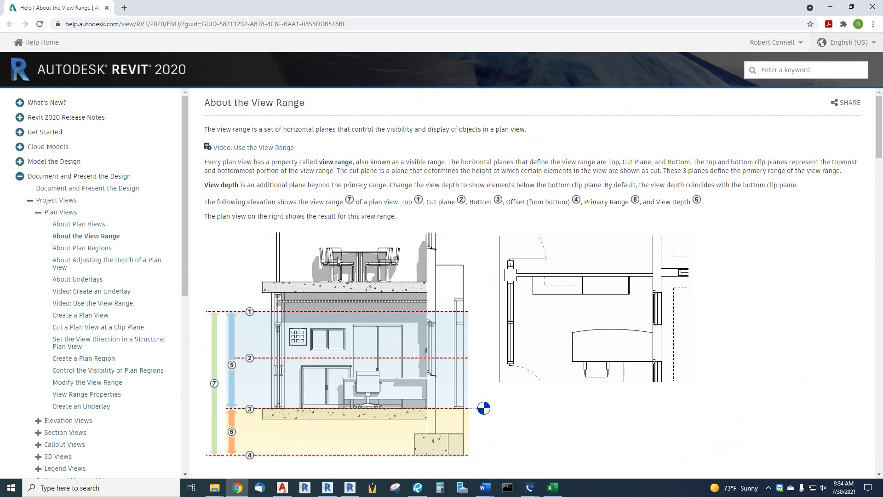
pyautogui.scroll(-3, 337, 254)
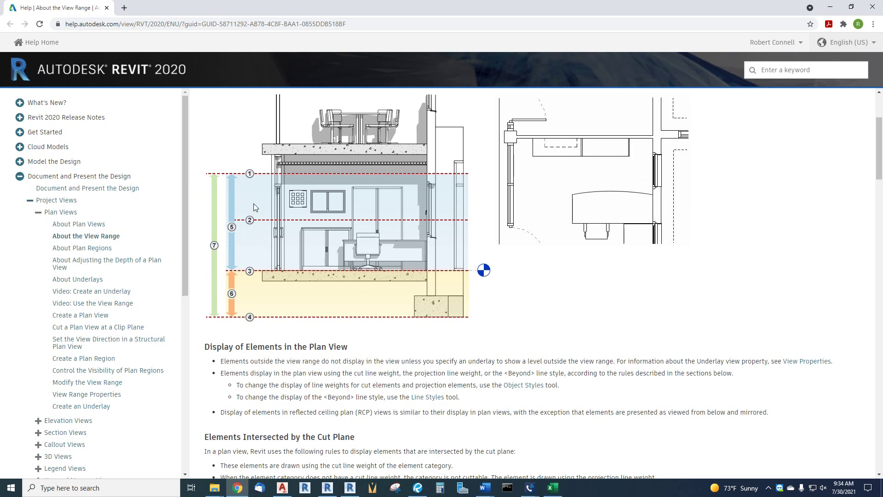
pyautogui.scroll(1, 298, 271)
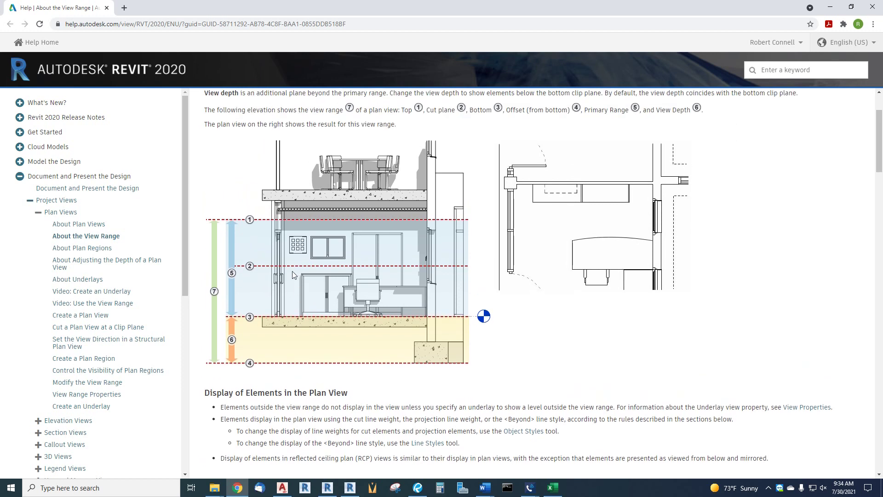
# Leave the help article and return to Revit's Power Plan 1/8" View Range dialog.
pyautogui.scroll(1, 294, 271)
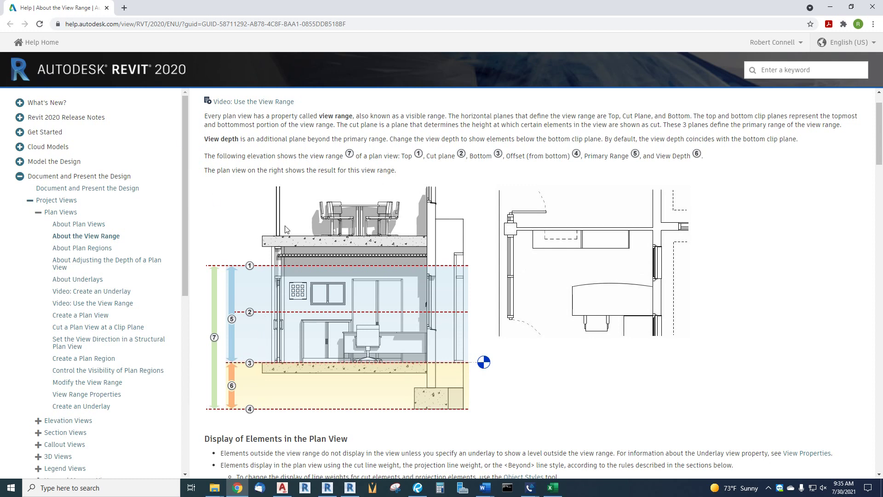
pyautogui.hotkey('alt', 'Tab')
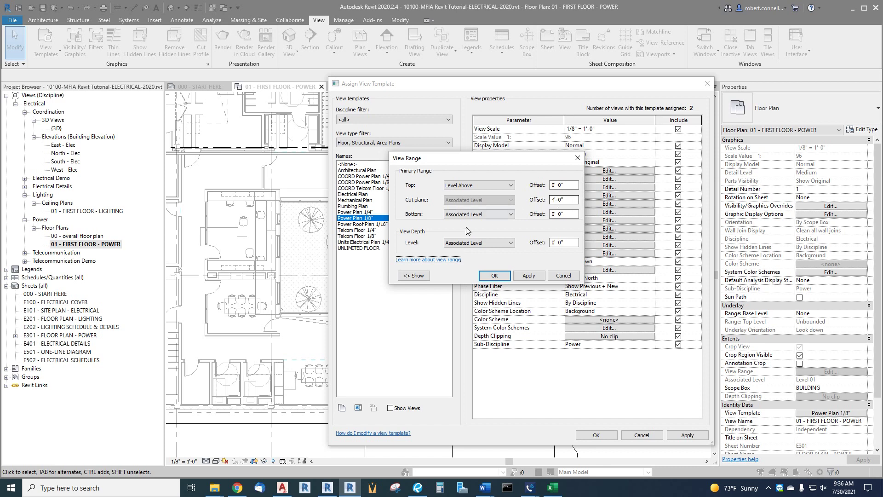
# Expand the Sample View Range diagram beside the template's range settings.
pyautogui.click(413, 276)
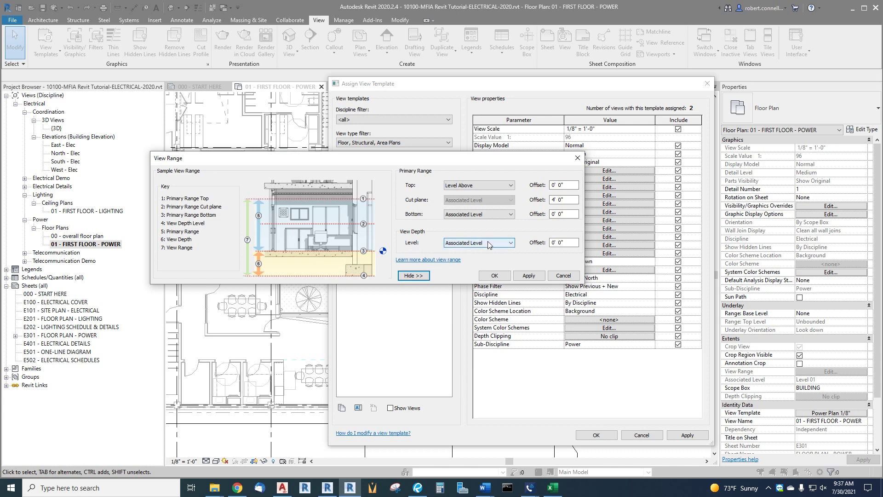
# Keep View Depth at Associated Level and confirm the View Range settings.
pyautogui.click(507, 243)
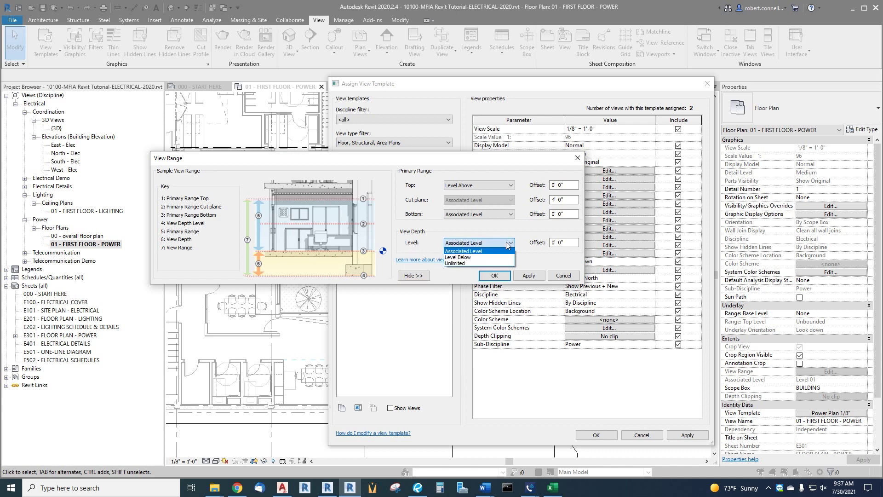
pyautogui.click(480, 251)
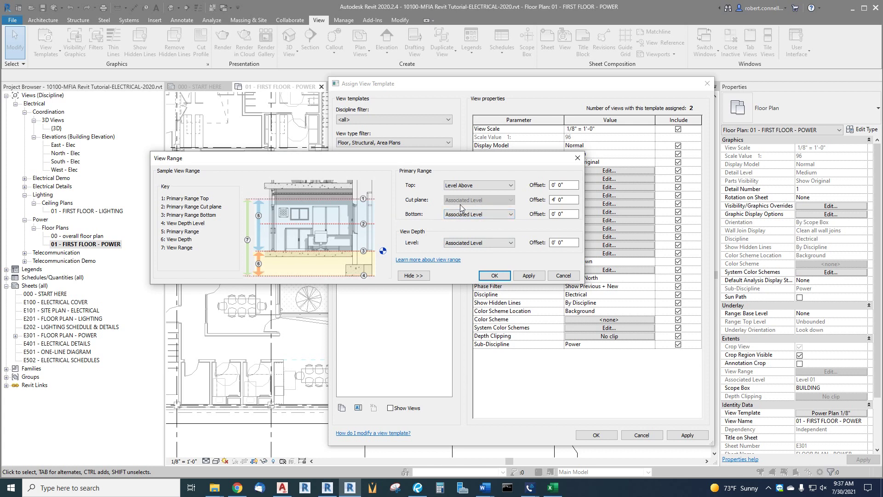
pyautogui.click(495, 276)
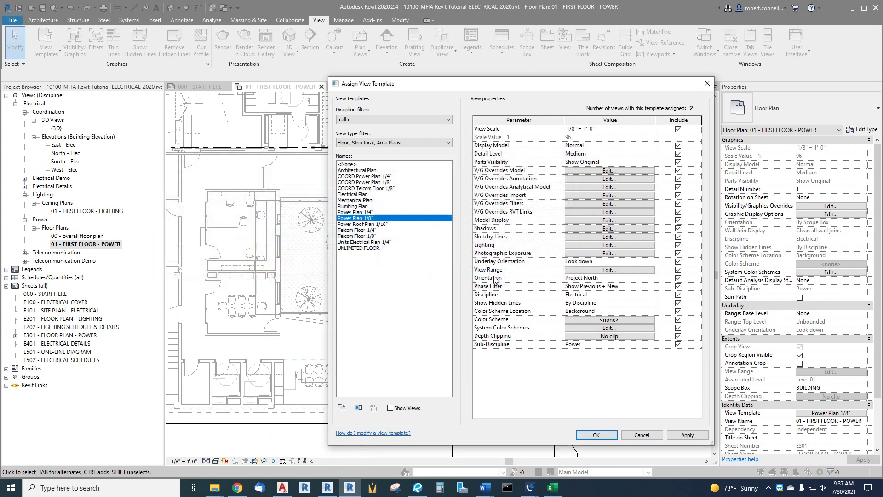
pyautogui.click(590, 436)
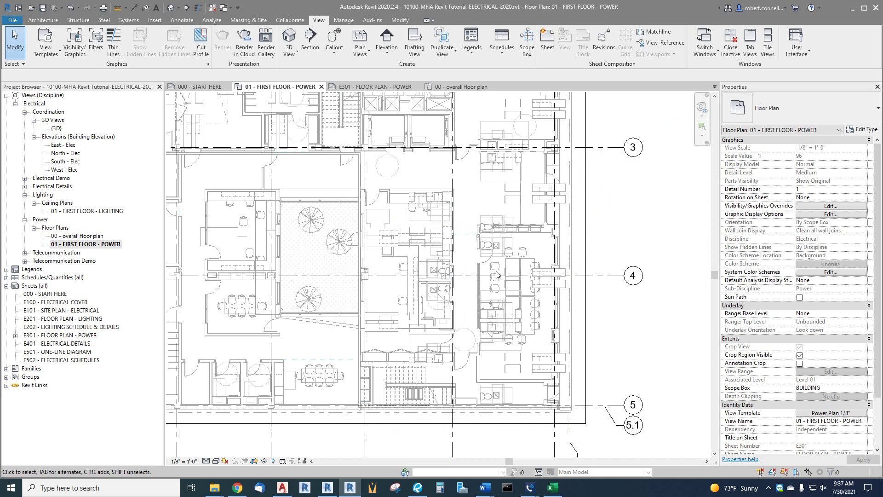
pyautogui.scroll(5, 496, 257)
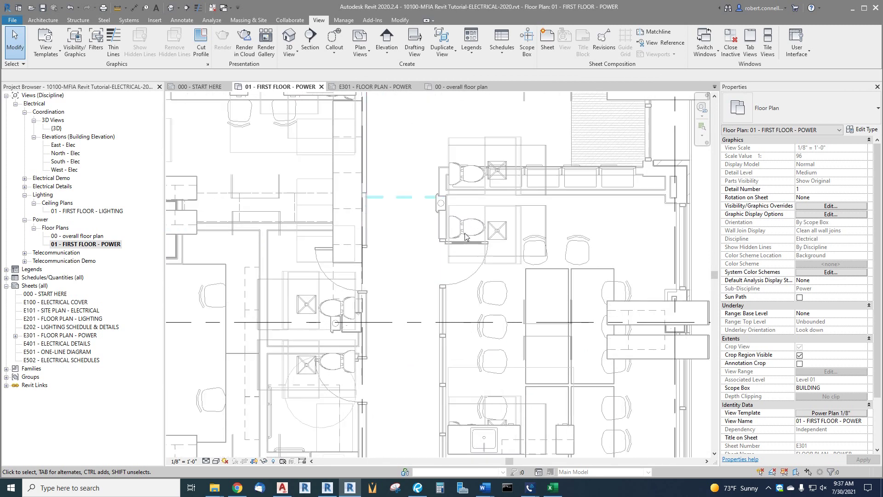
pyautogui.scroll(-3, 466, 239)
pyautogui.scroll(-5, 467, 242)
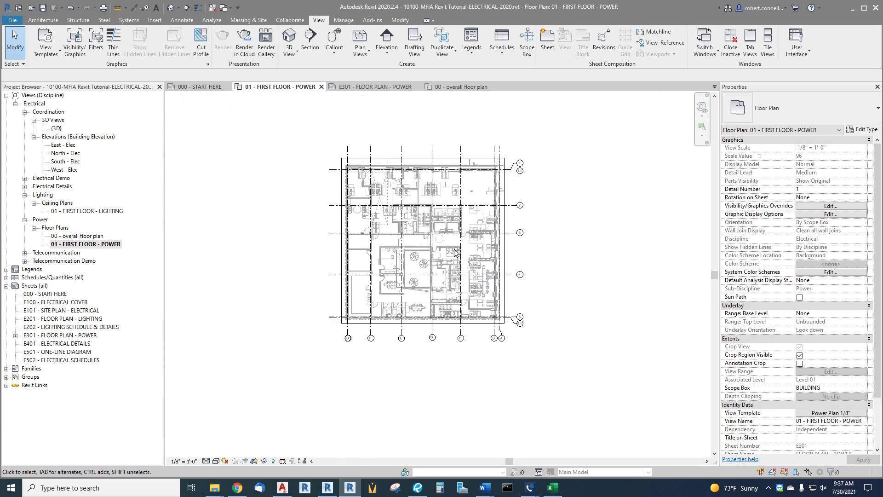
pyautogui.scroll(1, 464, 262)
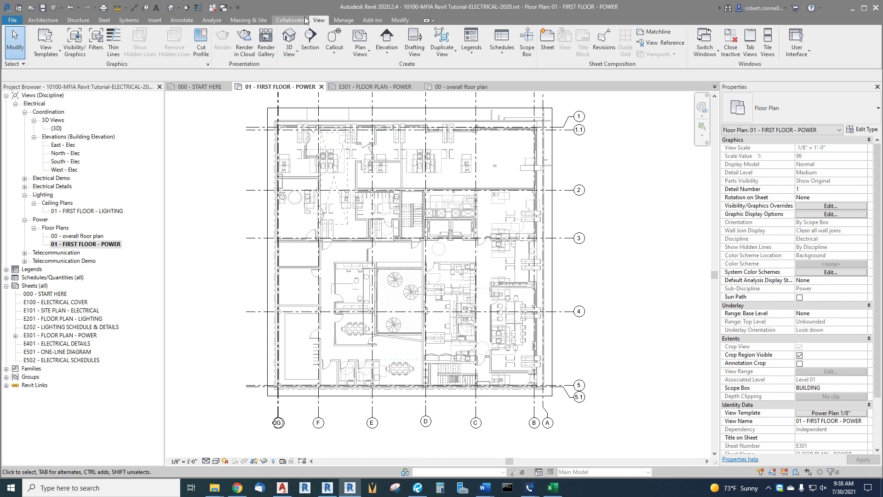
# Show the list of plan view types under Plan Views on the View tab.
pyautogui.click(363, 48)
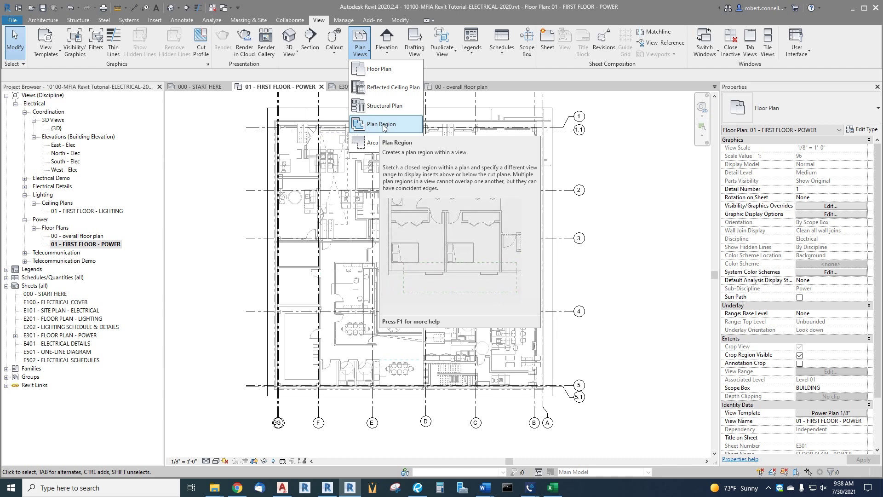
# Create a Floor Plan view for Level 02 through the New Floor Plan dialog.
pyautogui.click(376, 70)
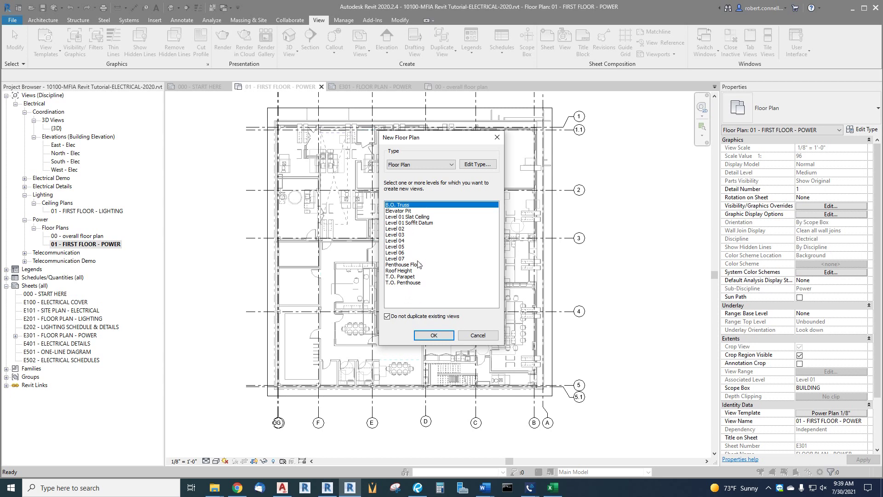
pyautogui.click(394, 230)
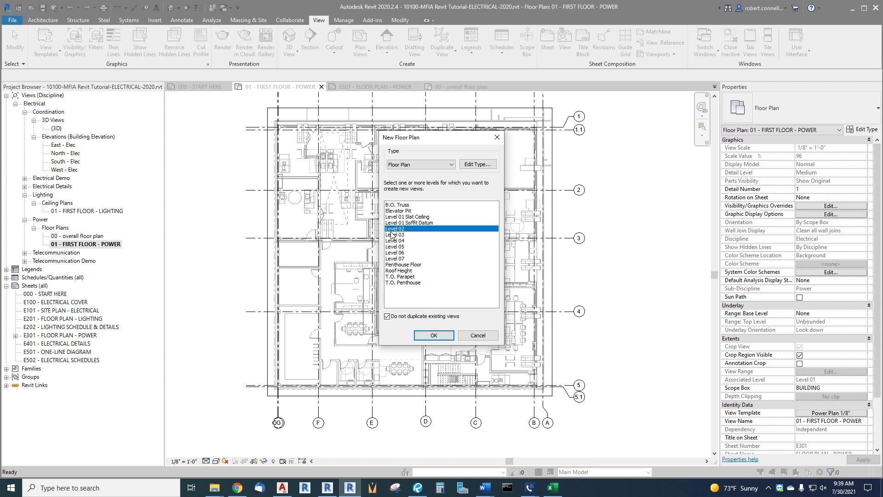
pyautogui.click(433, 335)
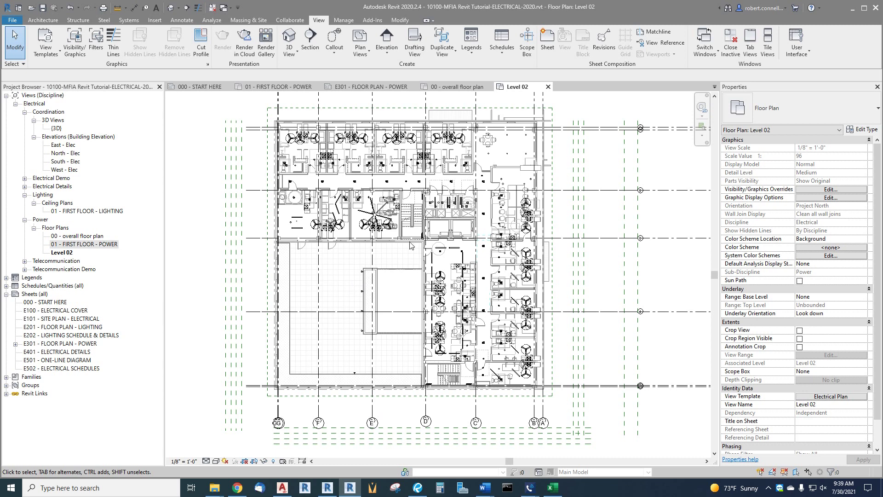
# Zoom in and out across the new Level 02 plan to inspect the second floor.
pyautogui.scroll(2, 377, 192)
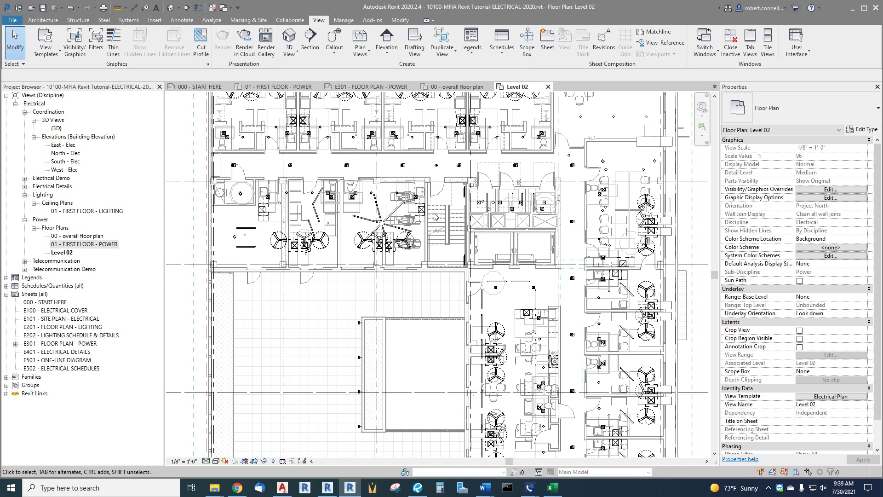
pyautogui.scroll(-2, 437, 217)
pyautogui.scroll(3, 524, 203)
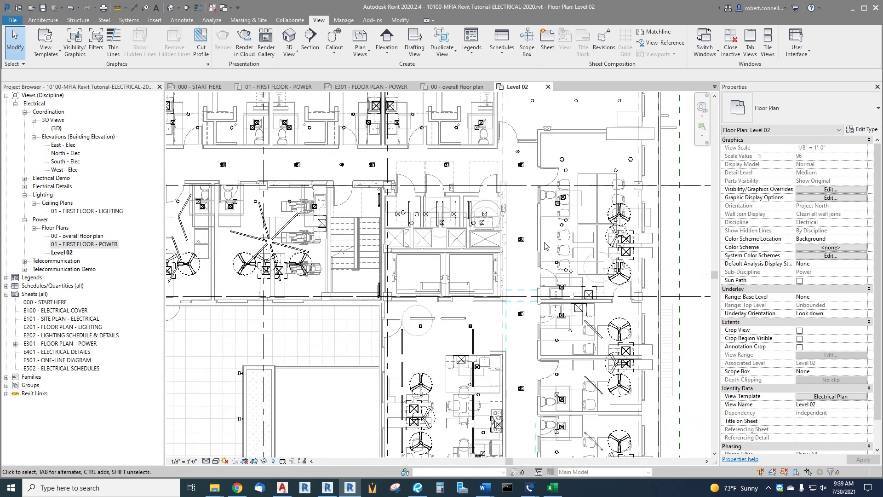
pyautogui.scroll(-3, 545, 245)
pyautogui.scroll(-2, 510, 249)
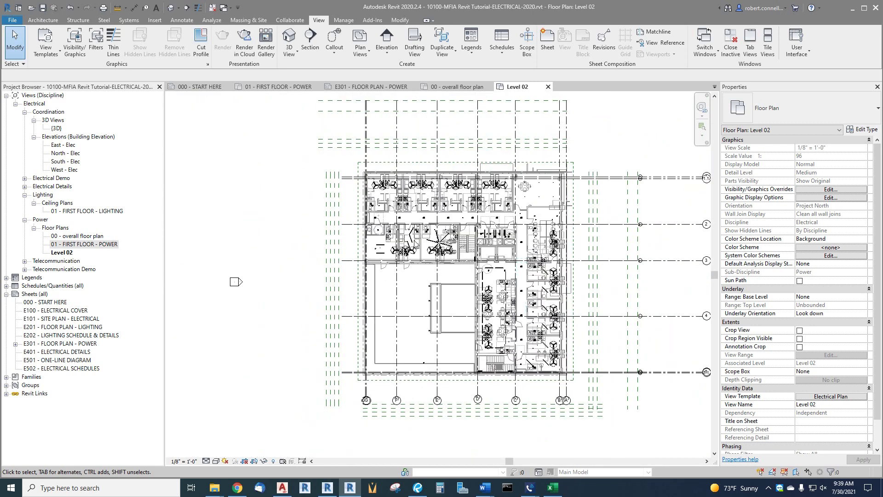
pyautogui.scroll(-1, 463, 254)
pyautogui.scroll(1, 464, 253)
pyautogui.scroll(-2, 464, 253)
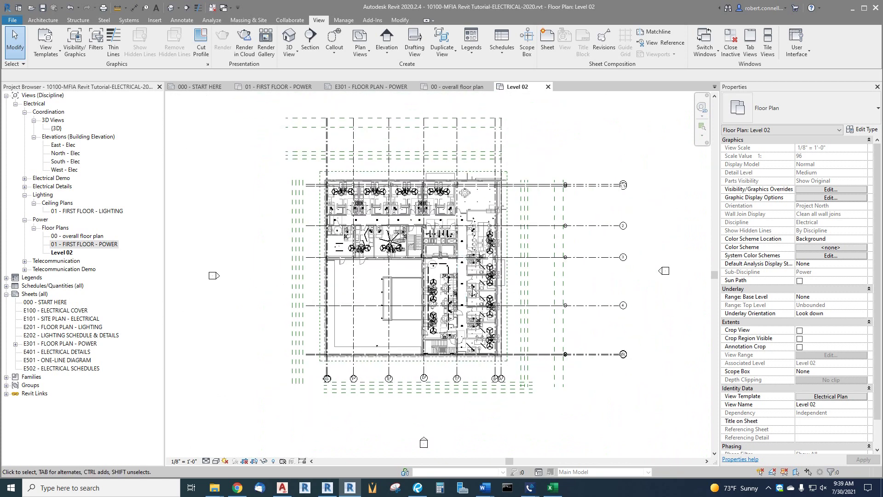
# Replace the Level 02 plan's Electrical Plan template with Power Plan 1/8".
pyautogui.click(828, 396)
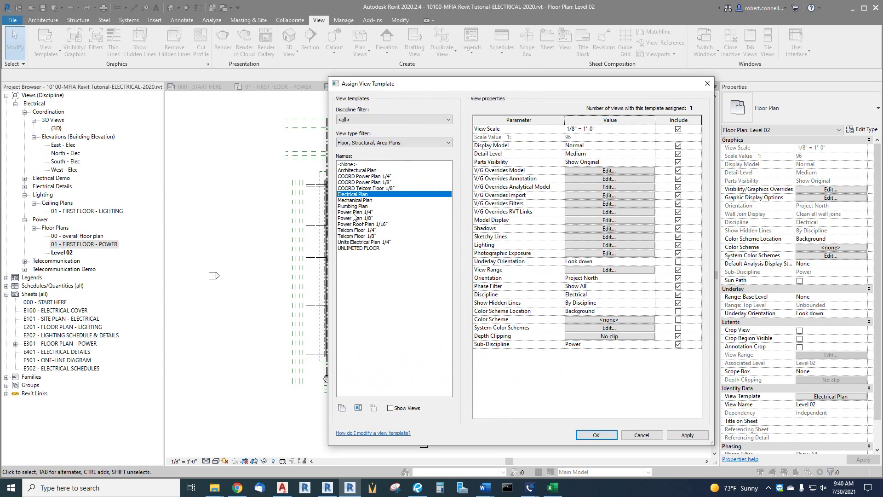
pyautogui.click(355, 218)
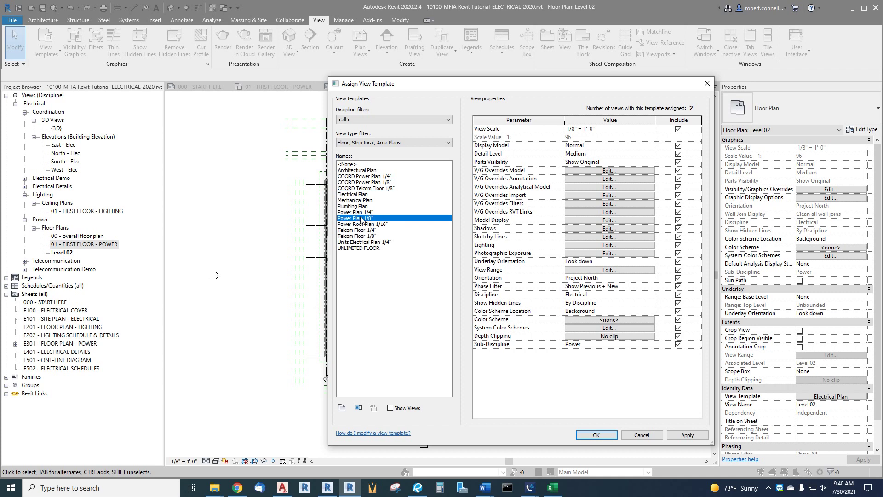
pyautogui.click(593, 435)
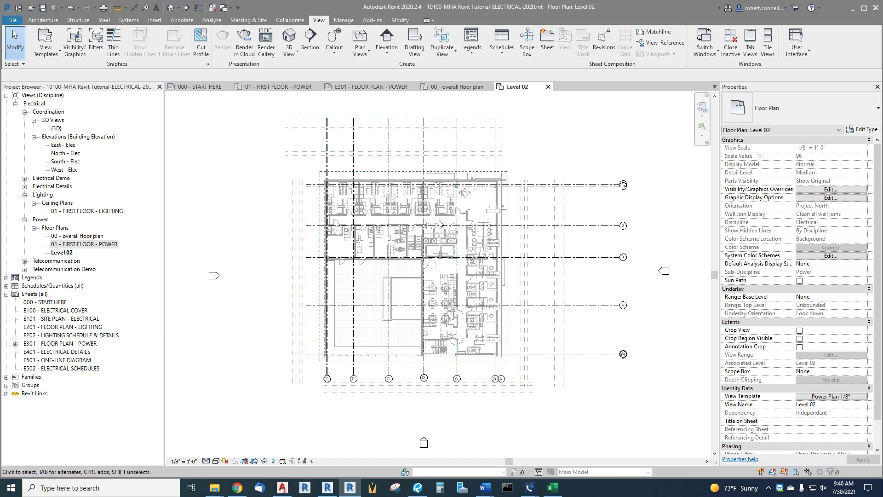
pyautogui.scroll(4, 636, 186)
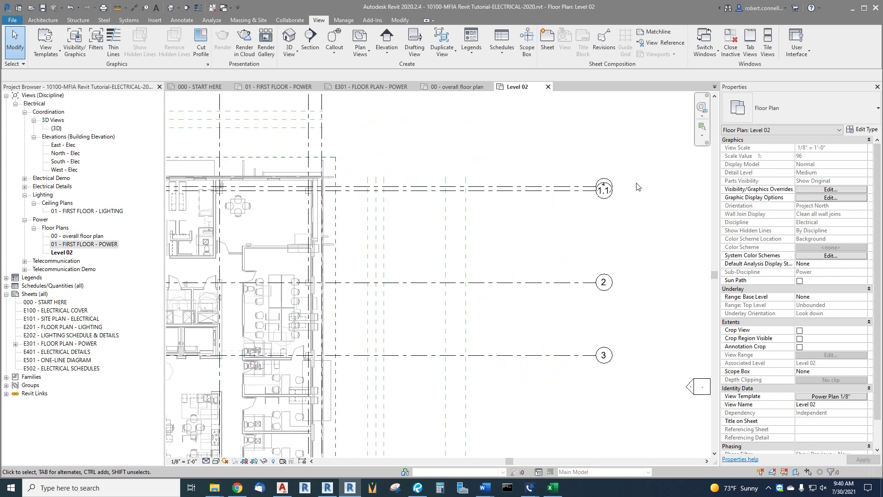
pyautogui.scroll(3, 637, 186)
pyautogui.scroll(-3, 605, 209)
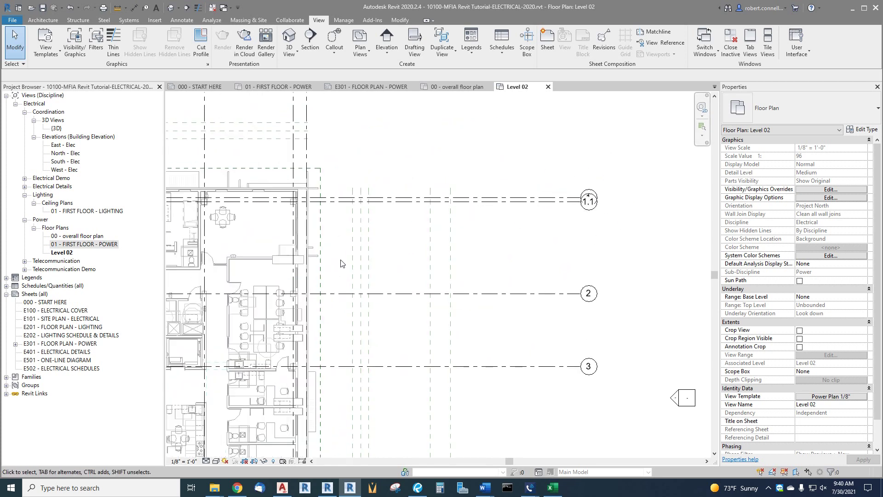
pyautogui.scroll(3, 202, 262)
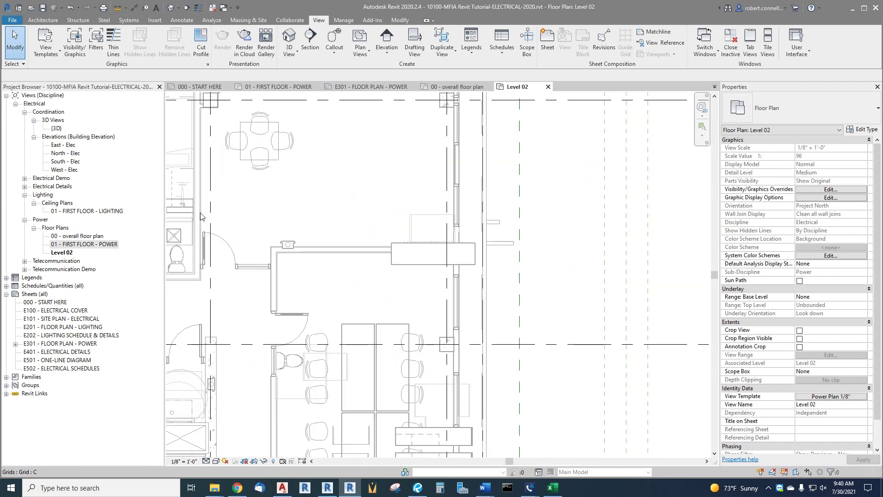
pyautogui.scroll(-5, 244, 273)
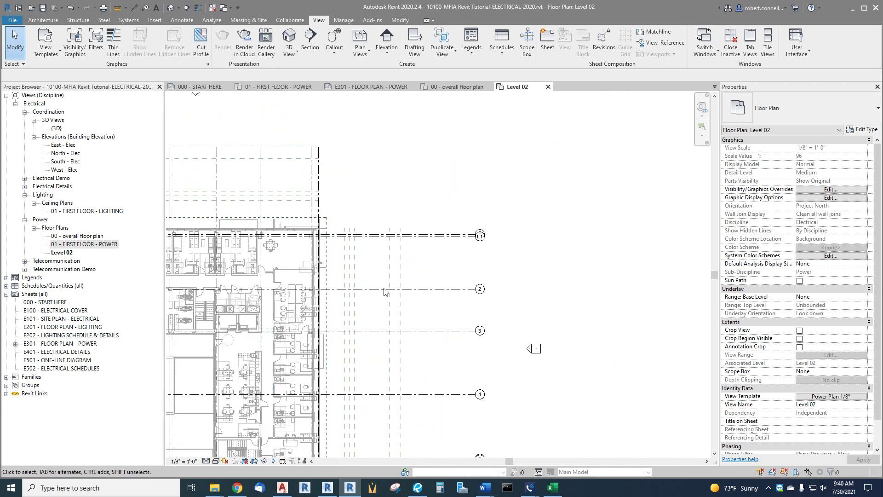
pyautogui.scroll(-3, 318, 318)
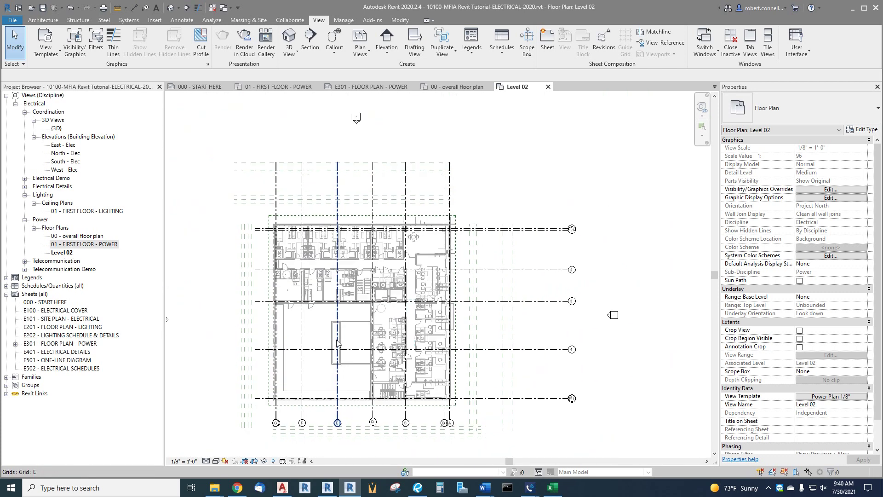
pyautogui.scroll(-3, 320, 324)
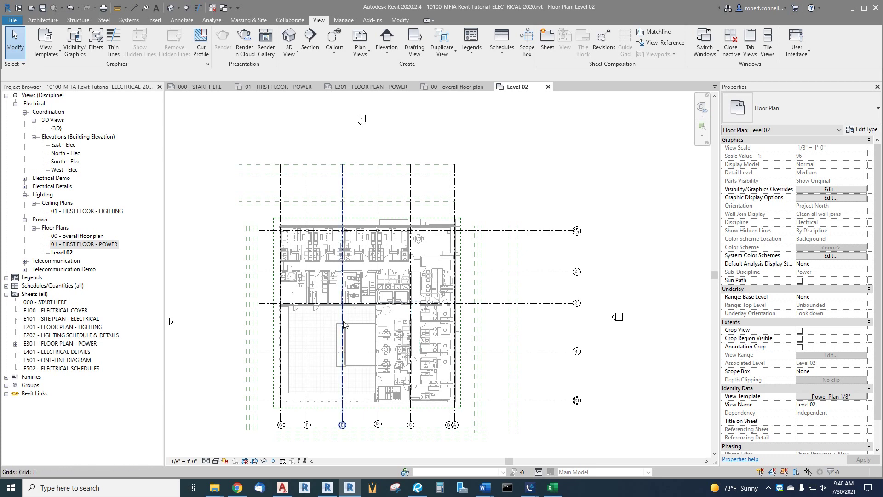
# Return to the 01 - FIRST FLOOR - POWER plan from the Project Browser.
pyautogui.doubleClick(84, 244)
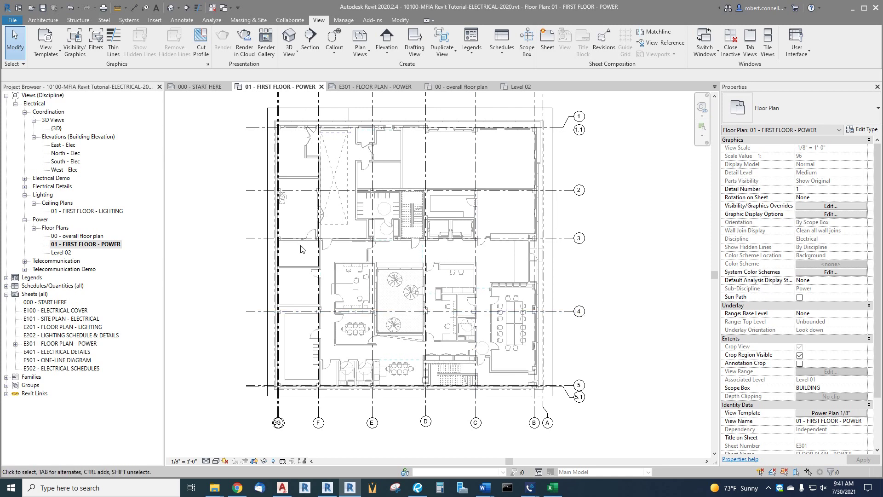
# Open the Level 02 plan and set its Scope Box property to BUILDING.
pyautogui.doubleClick(63, 252)
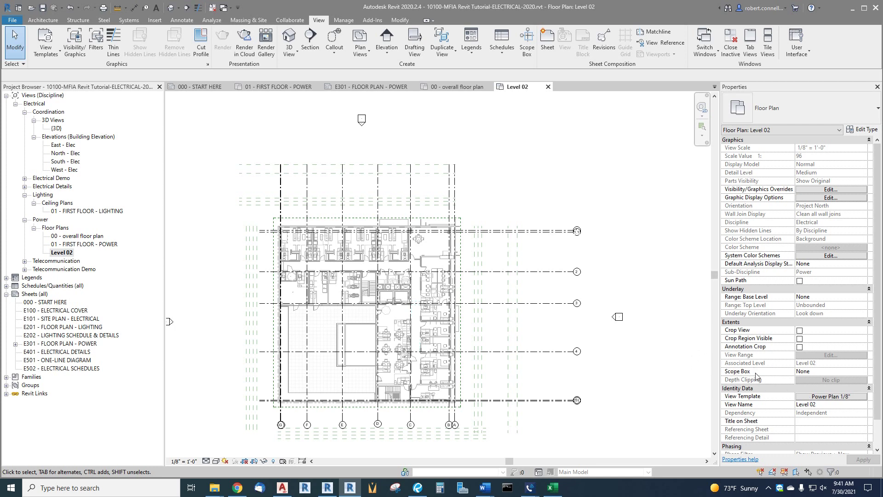
pyautogui.click(857, 374)
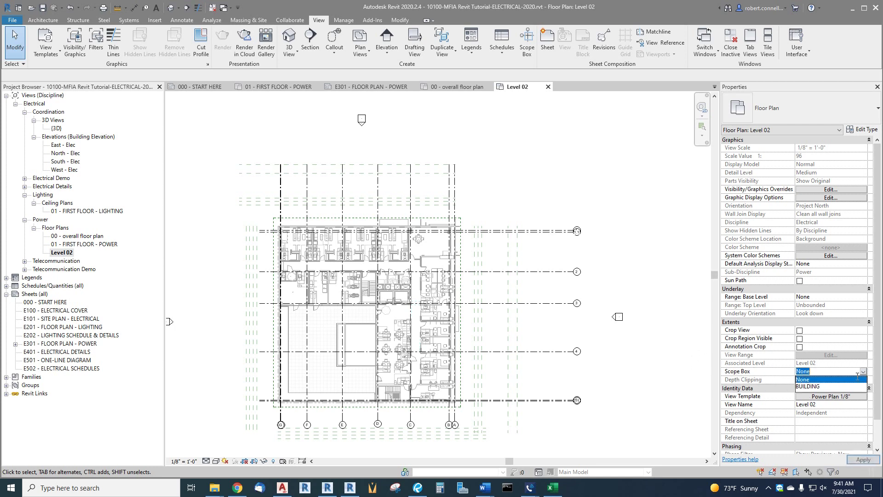
pyautogui.click(818, 386)
pyautogui.click(854, 460)
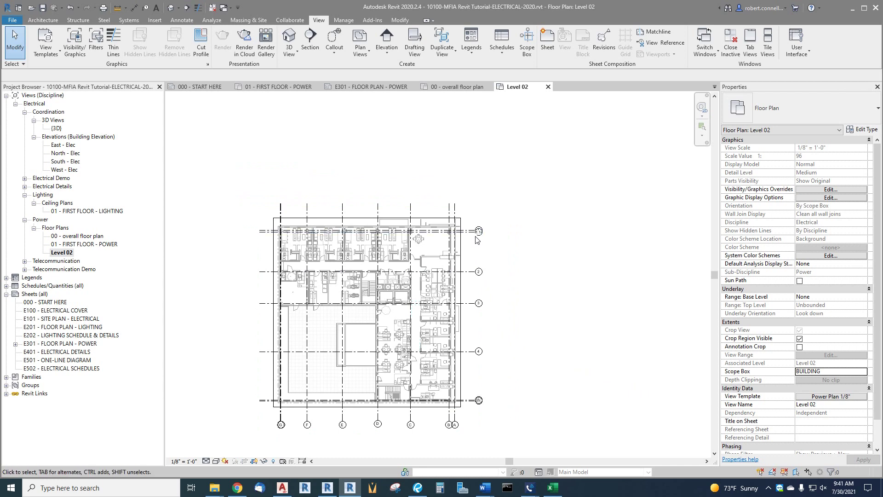
# Add elbows to grids 1 and 5.1 so their bubbles clear bubbles 1.1 and 5.
pyautogui.scroll(6, 473, 239)
pyautogui.scroll(2, 478, 237)
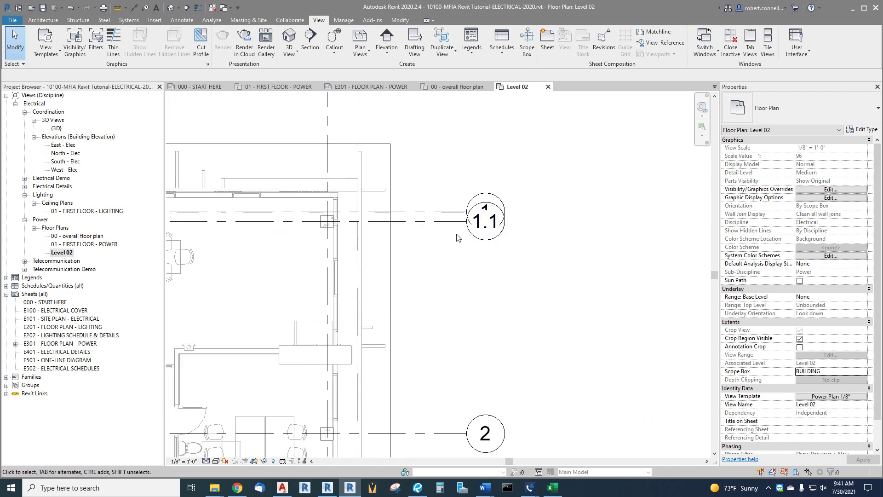
pyautogui.click(443, 215)
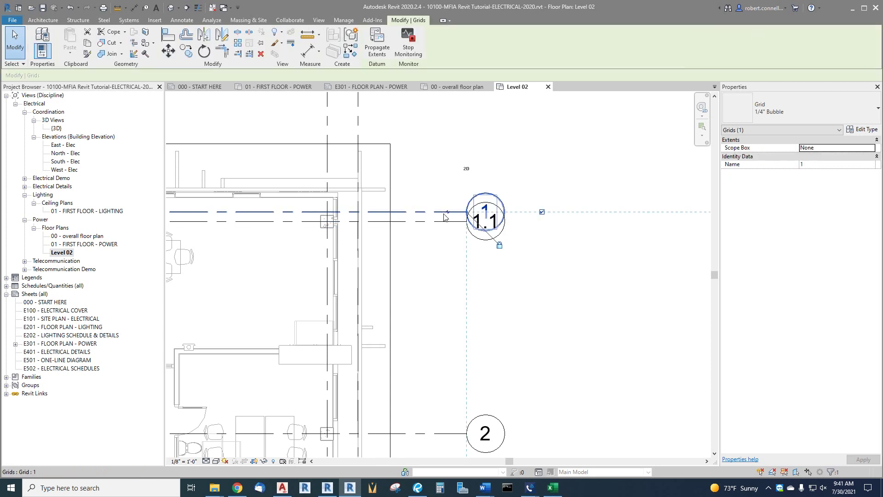
pyautogui.moveTo(449, 213); pyautogui.dragTo(447, 177)
pyautogui.click(504, 160)
pyautogui.scroll(-5, 506, 158)
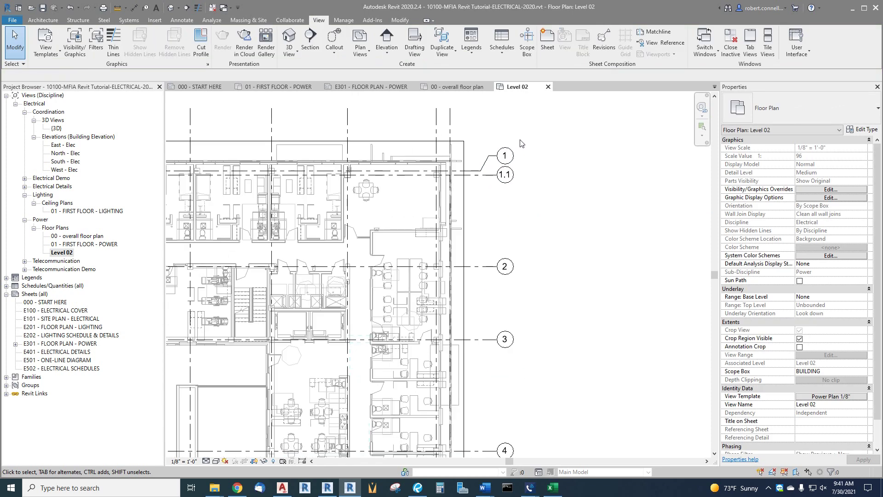
pyautogui.scroll(3, 507, 331)
pyautogui.scroll(2, 509, 334)
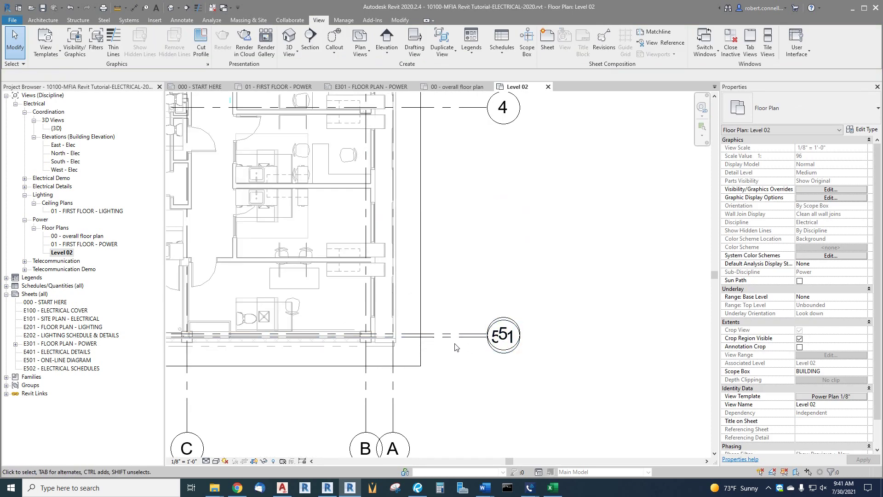
pyautogui.click(470, 337)
pyautogui.click(470, 339)
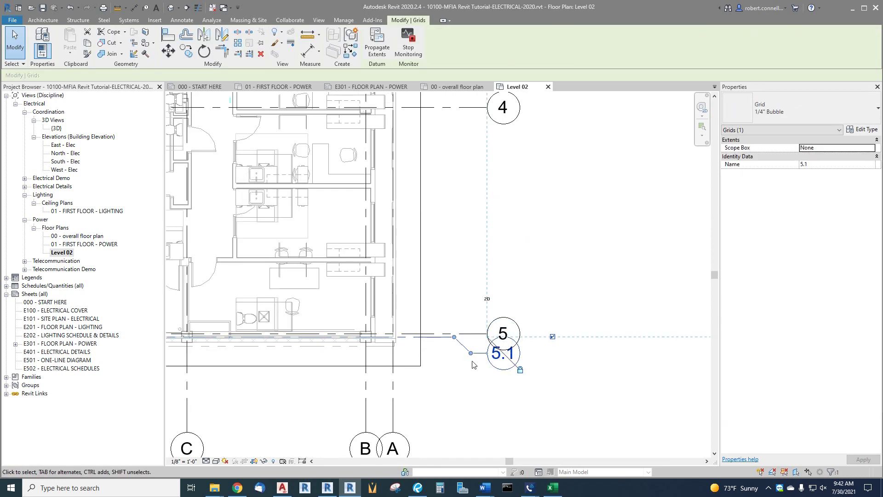
pyautogui.moveTo(473, 355); pyautogui.dragTo(471, 372)
# Offset grid bubbles A and G.1 on elbows, clear of bubbles B and G.
pyautogui.scroll(-2, 533, 277)
pyautogui.scroll(3, 434, 421)
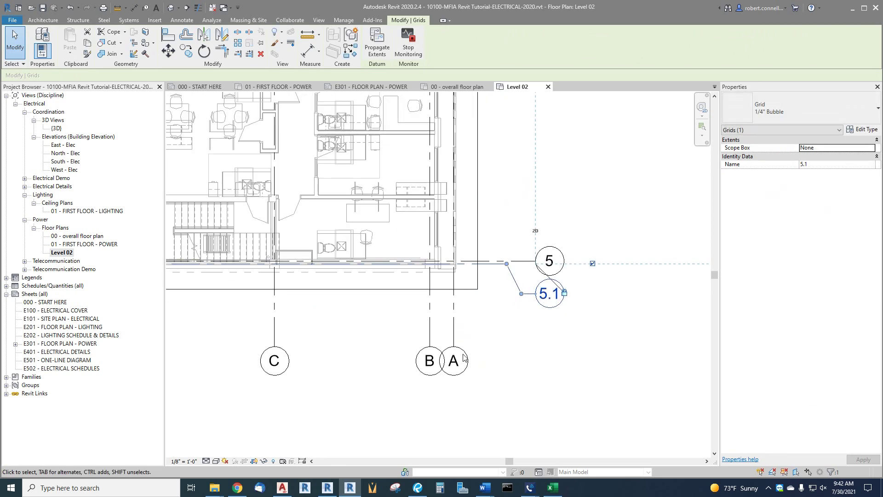
pyautogui.click(447, 322)
pyautogui.click(447, 327)
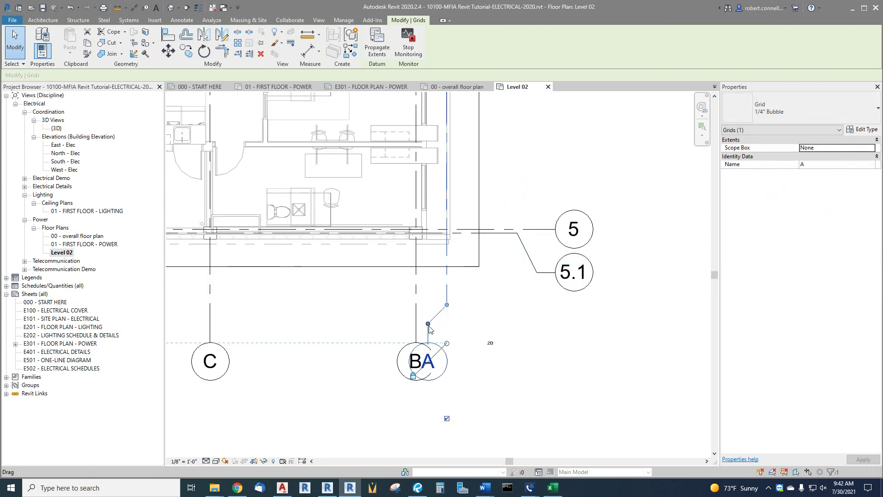
pyautogui.moveTo(428, 323); pyautogui.dragTo(461, 325)
pyautogui.scroll(-4, 521, 357)
pyautogui.scroll(-3, 522, 356)
pyautogui.click(330, 343)
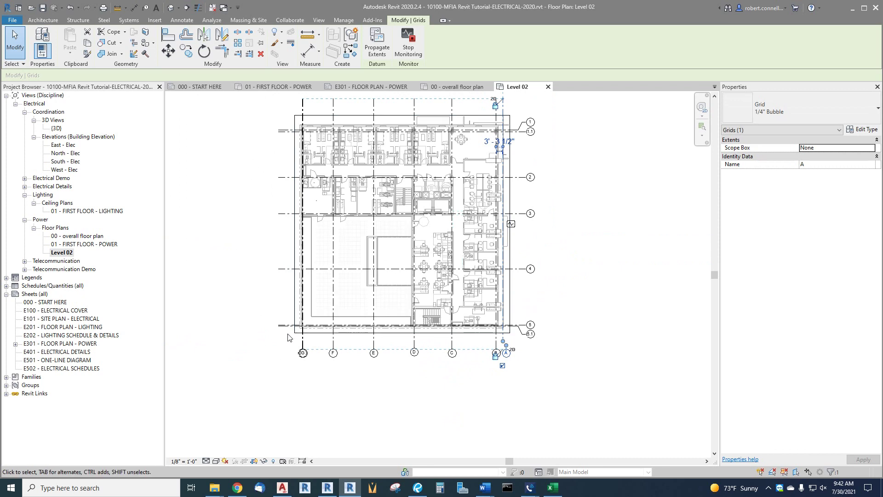
pyautogui.scroll(4, 329, 341)
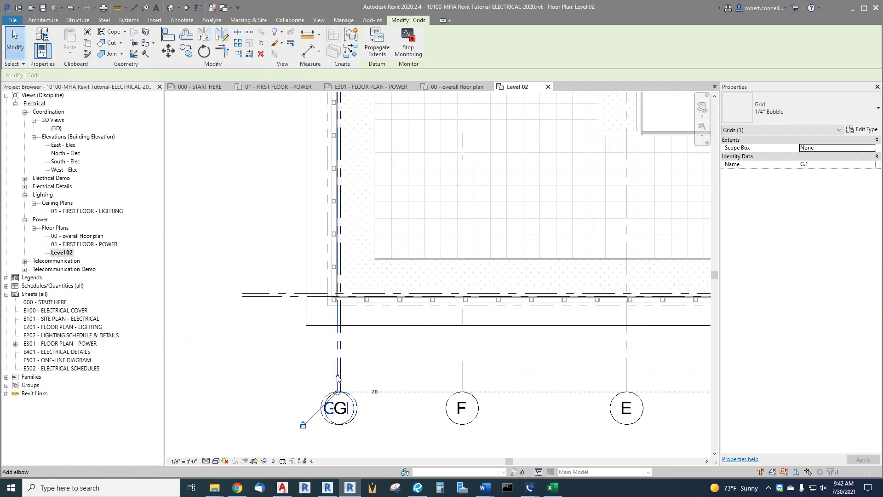
pyautogui.click(337, 375)
pyautogui.moveTo(320, 376); pyautogui.dragTo(306, 382)
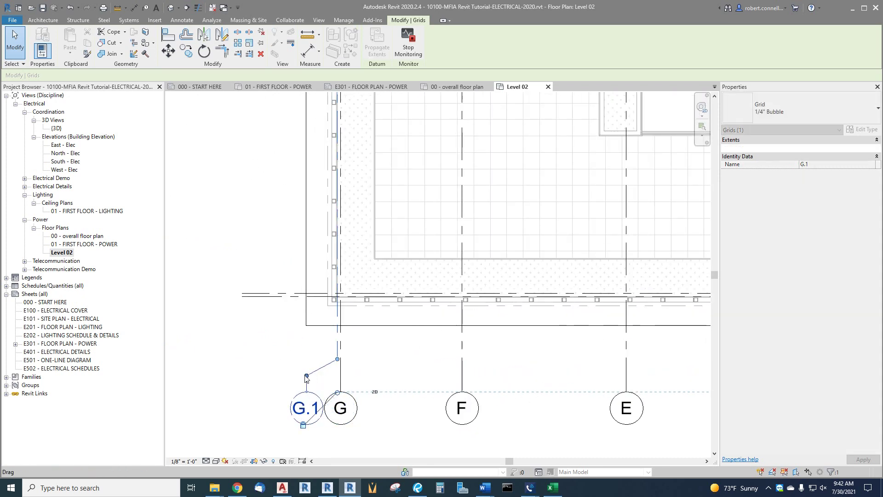
pyautogui.click(272, 380)
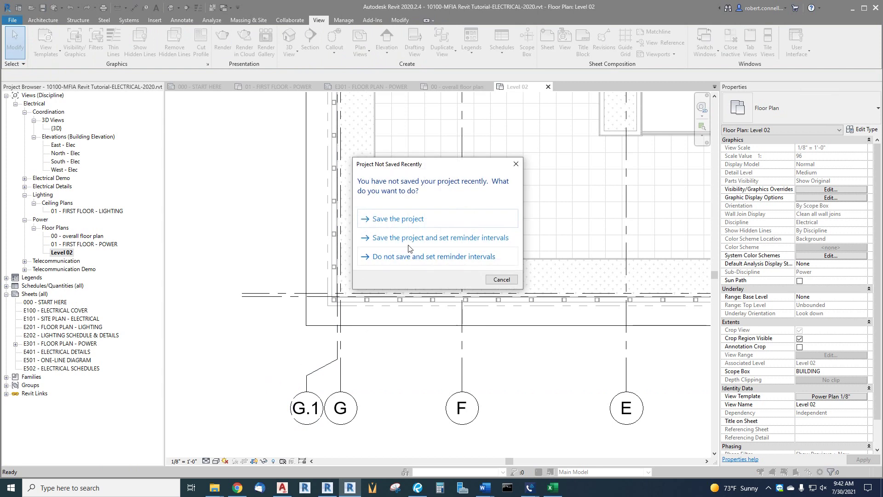
# Choose 'Save the project' in the Project Not Saved Recently reminder.
pyautogui.click(400, 221)
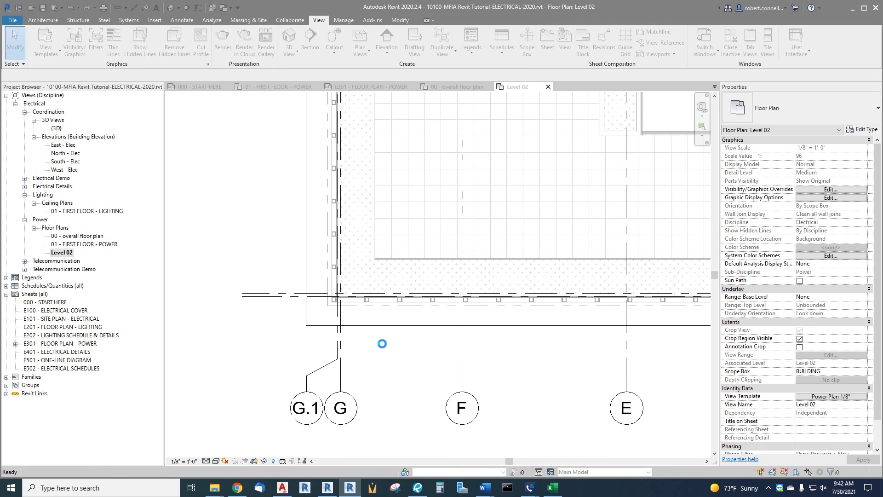
pyautogui.scroll(-3, 478, 265)
pyautogui.scroll(-4, 478, 264)
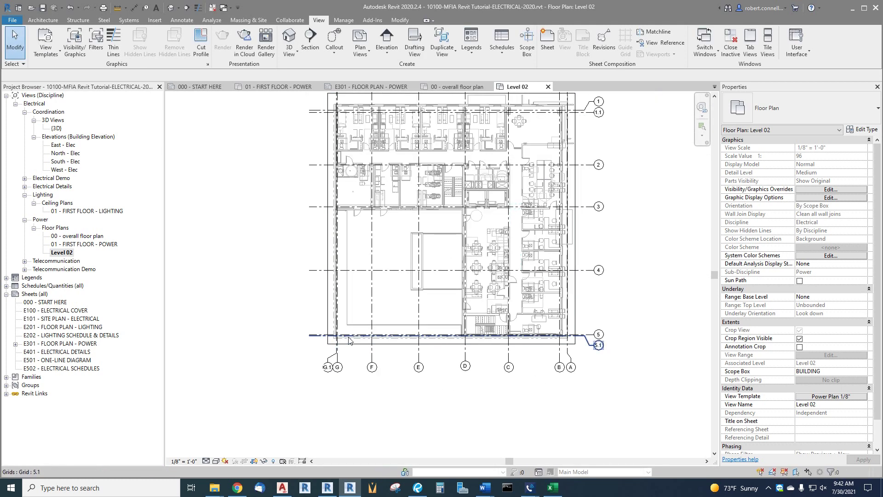
pyautogui.scroll(5, 479, 264)
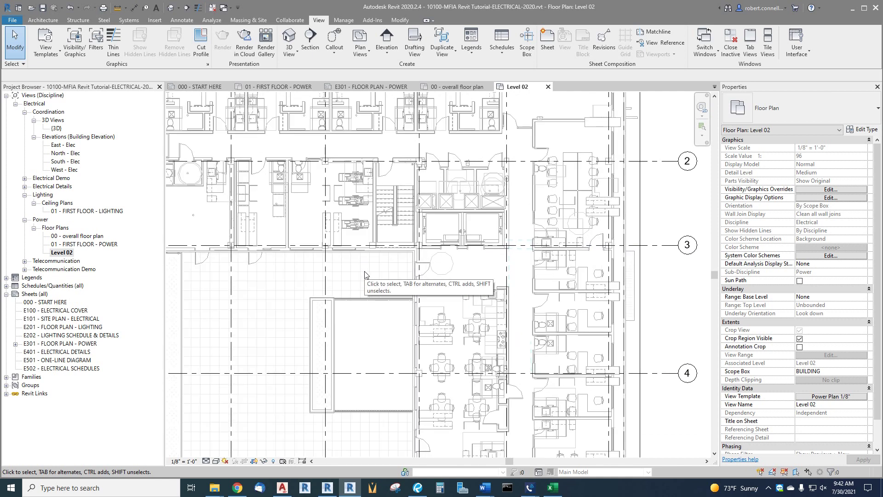
pyautogui.scroll(-2, 366, 274)
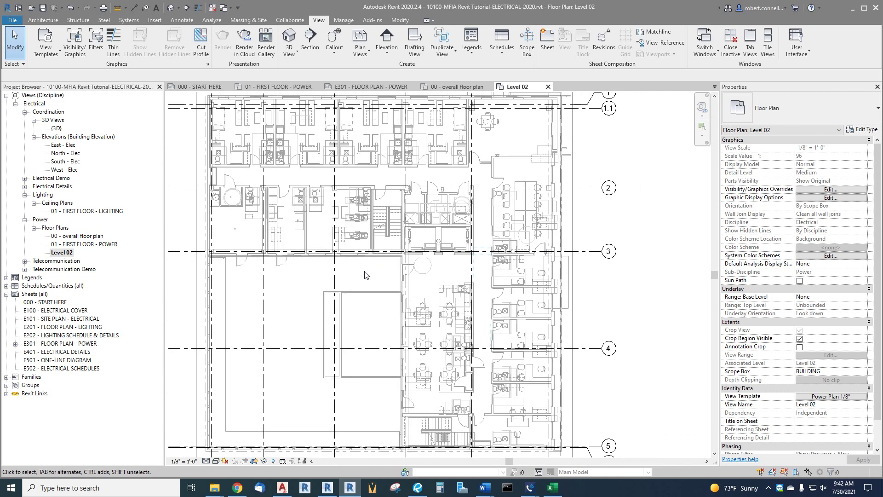
pyautogui.scroll(-1, 367, 274)
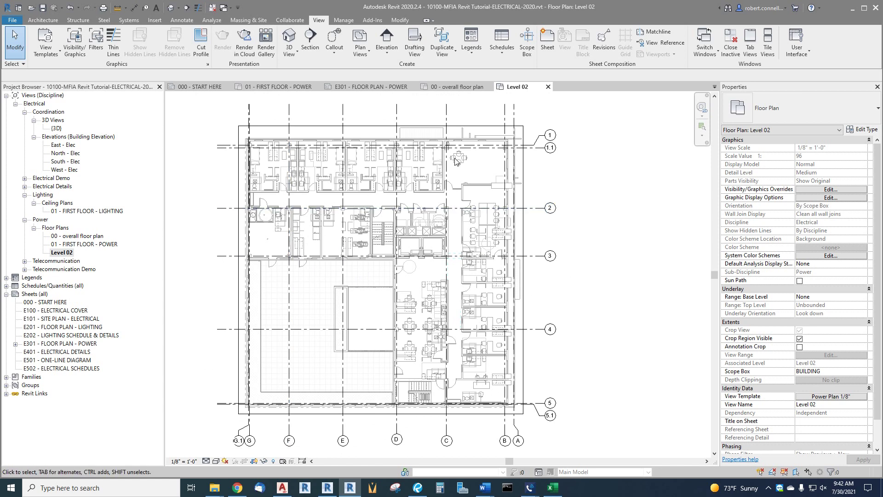
pyautogui.scroll(6, 481, 216)
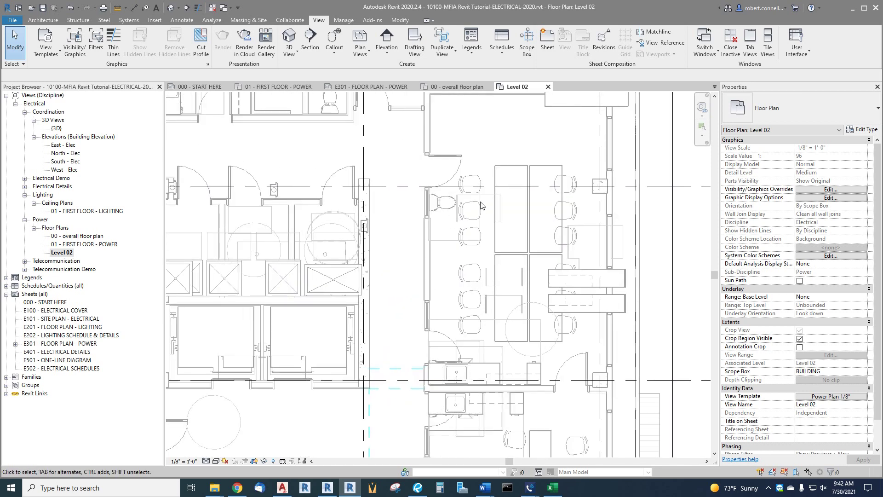
pyautogui.scroll(-6, 533, 254)
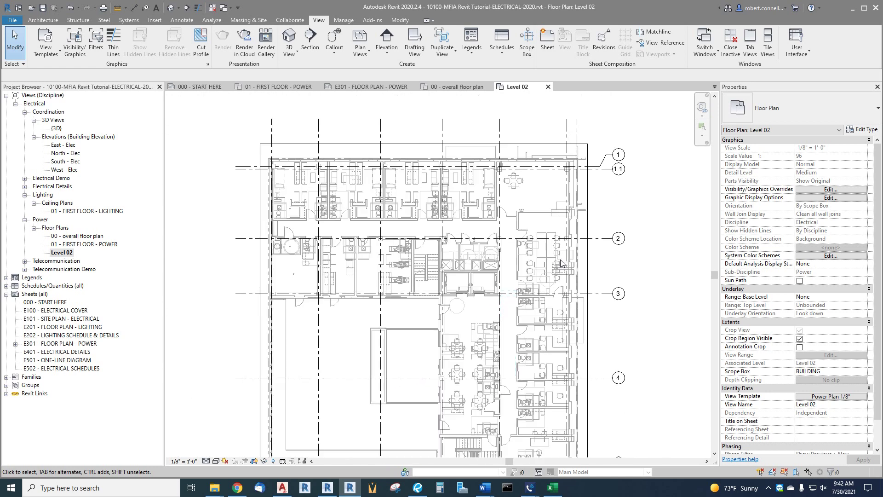
pyautogui.scroll(-1, 510, 260)
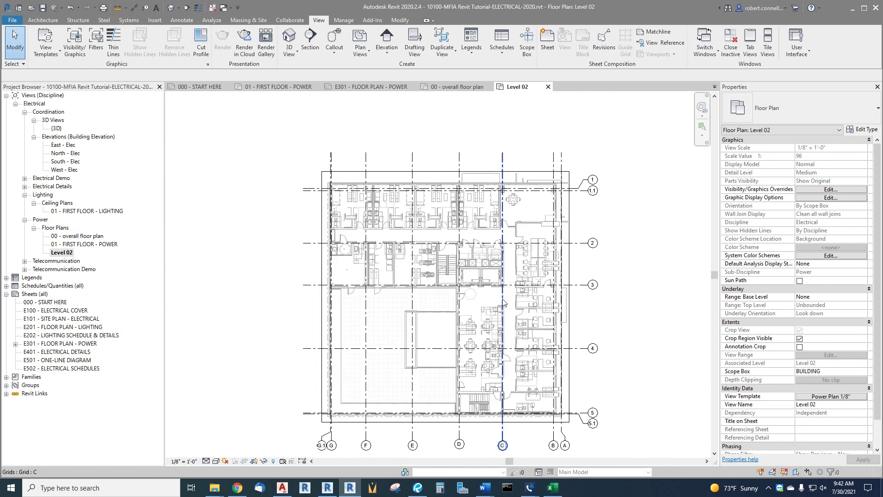
pyautogui.scroll(2, 506, 252)
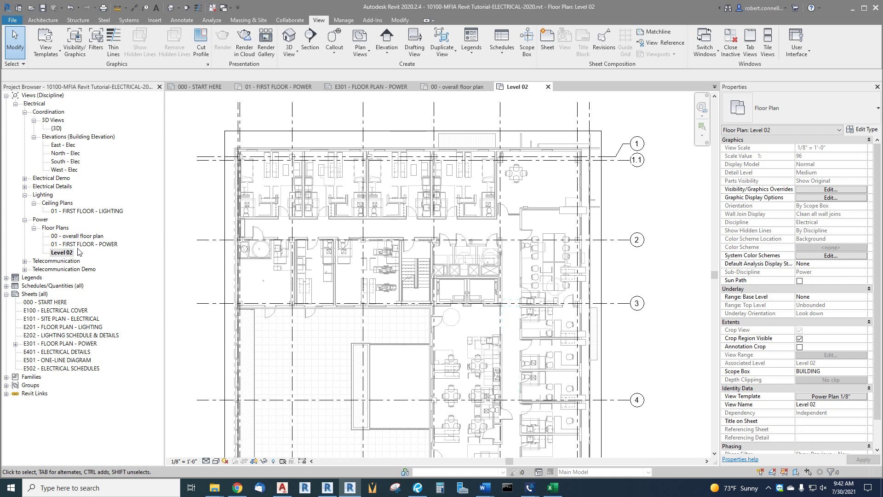
# Rename the Level 02 view in the Project Browser to '02 - 2ND FLOOR - POWER'.
pyautogui.rightClick(62, 256)
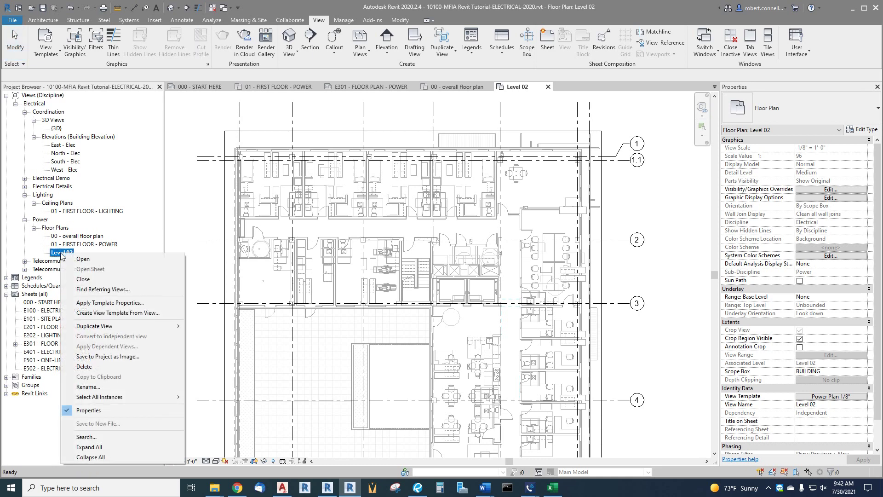
pyautogui.click(90, 386)
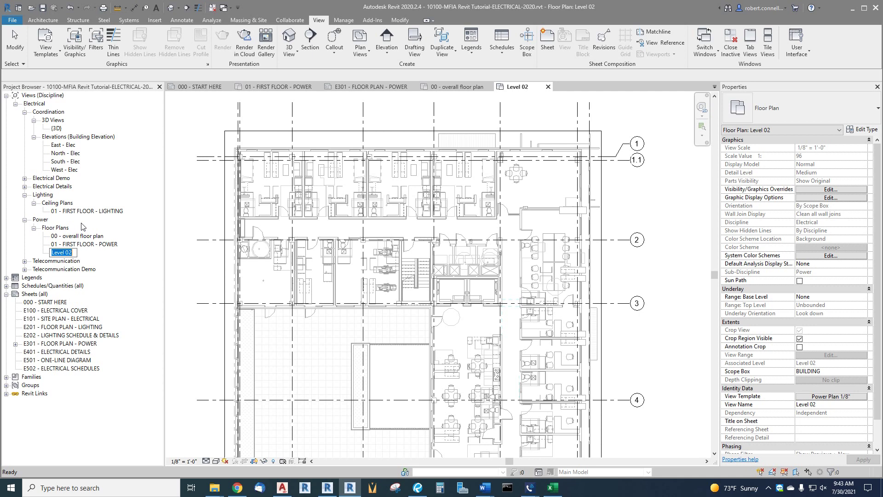
pyautogui.write('02 - 2n')
pyautogui.press('BackSpace')
pyautogui.write('ND FLOOR - POWER')
pyautogui.press('Return')
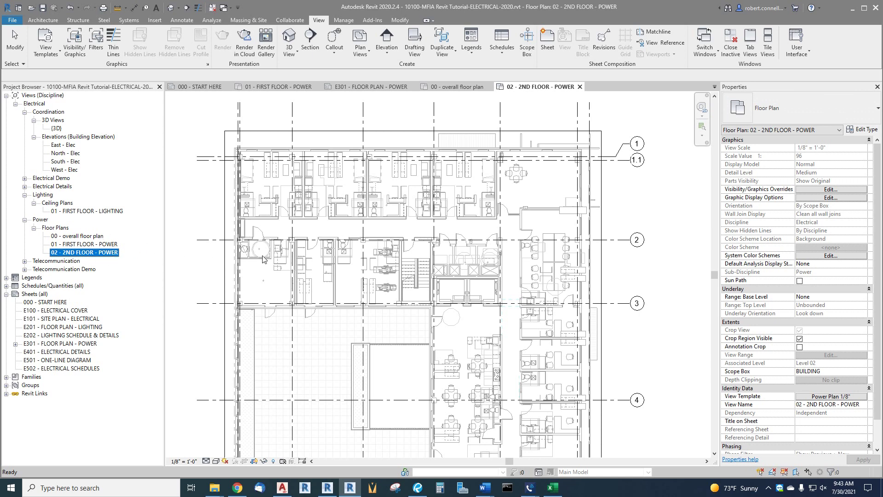
# Zoom around the 02 - 2ND FLOOR - POWER plan to review the second-floor layout.
pyautogui.scroll(-2, 296, 242)
pyautogui.scroll(1, 296, 243)
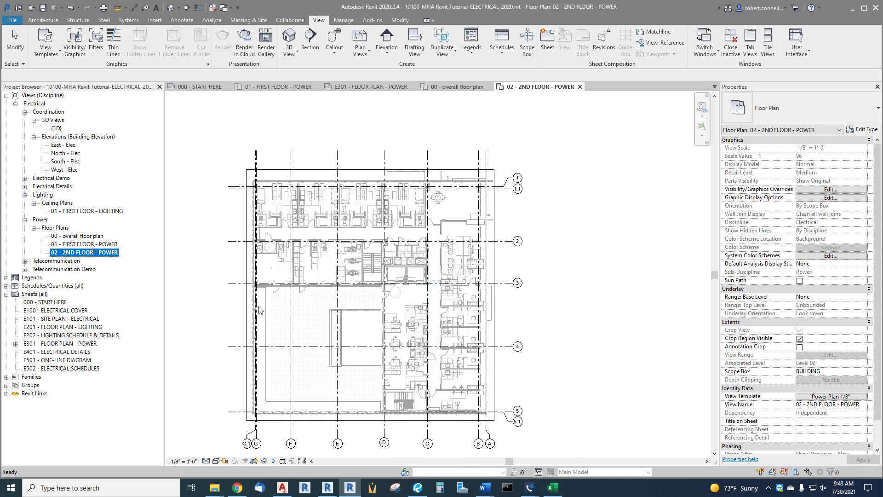
pyautogui.scroll(1, 259, 308)
pyautogui.scroll(-1, 409, 265)
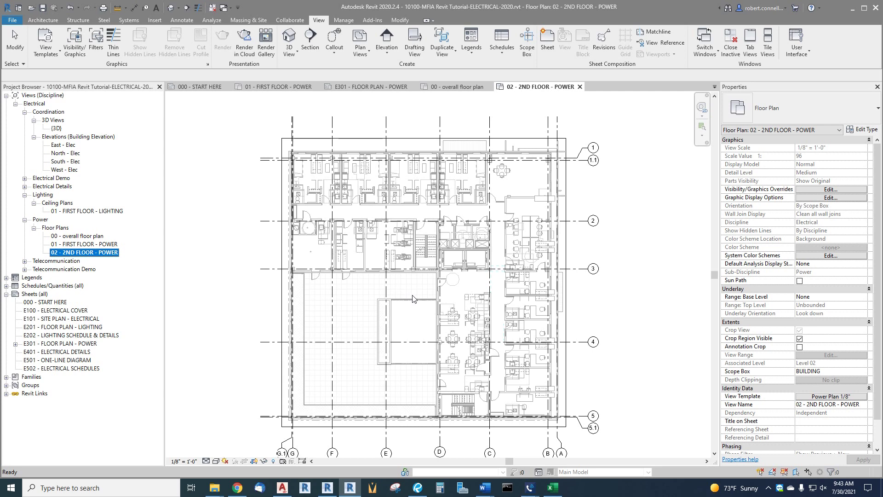
# Review the Power Plan 1/8" template in Assign View Template and cancel without changes.
pyautogui.click(817, 396)
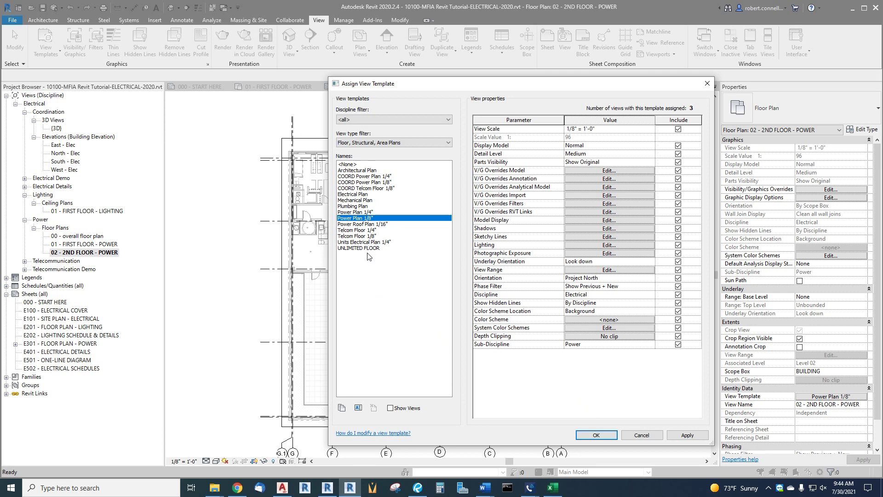
pyautogui.click(641, 435)
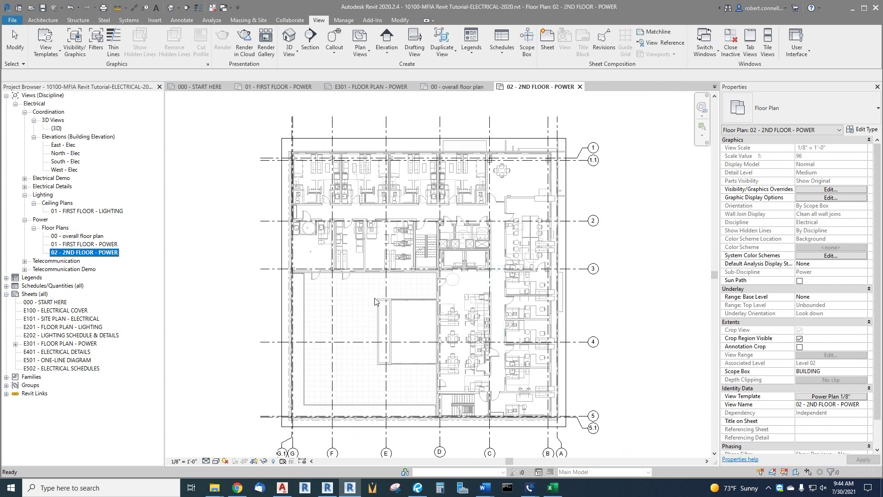